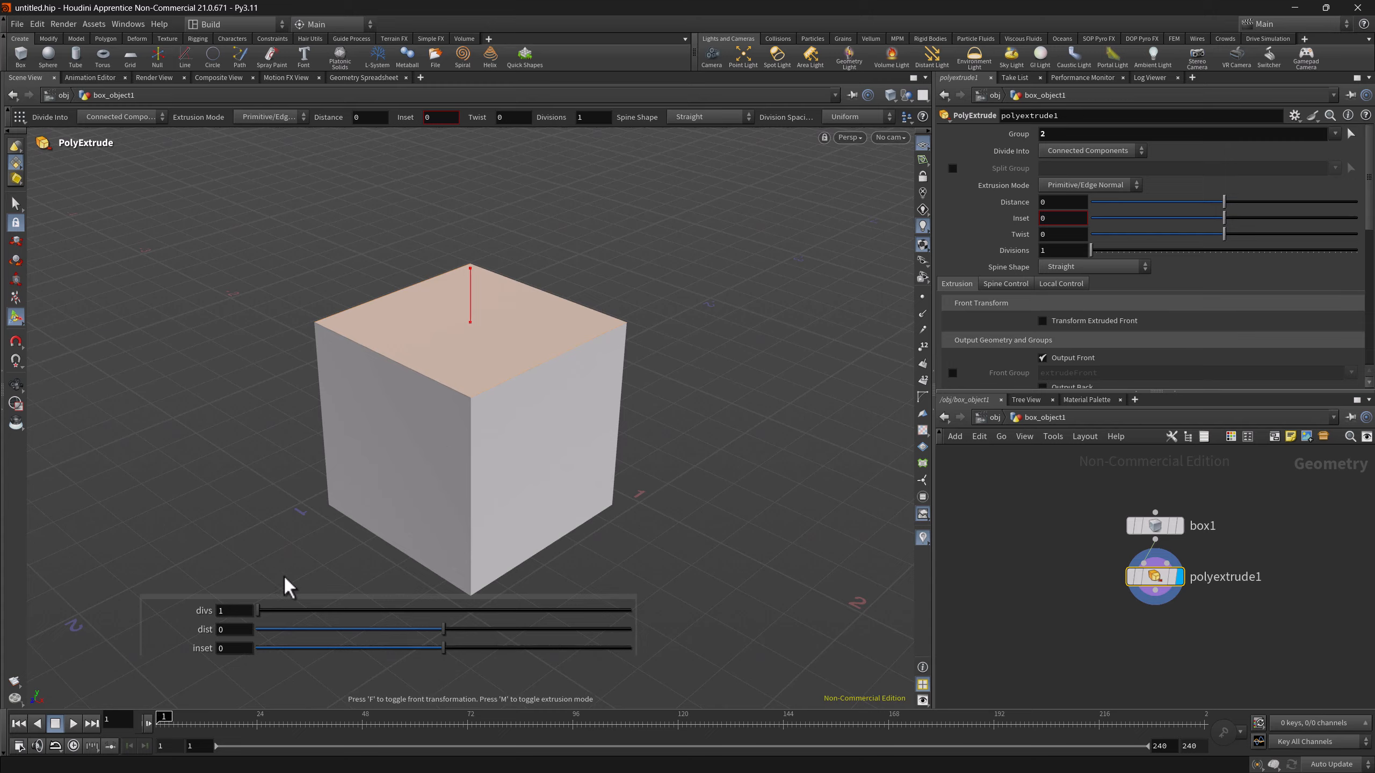
Set the top face extrusion to 4 divisions, a distance of 0.302 and an inset of 0.207 with the viewport sliders.
drag(258, 610, 316, 611)
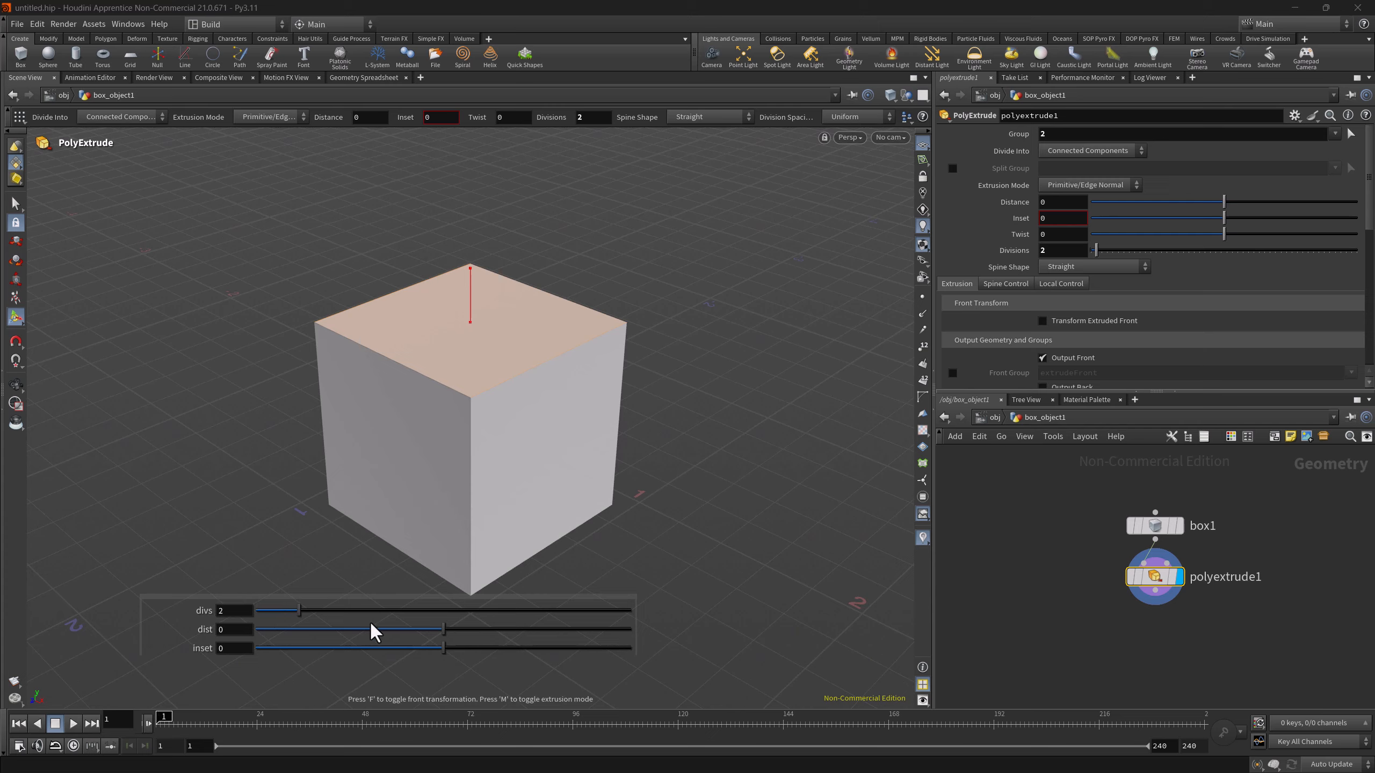
drag(451, 632, 482, 647)
drag(300, 610, 381, 617)
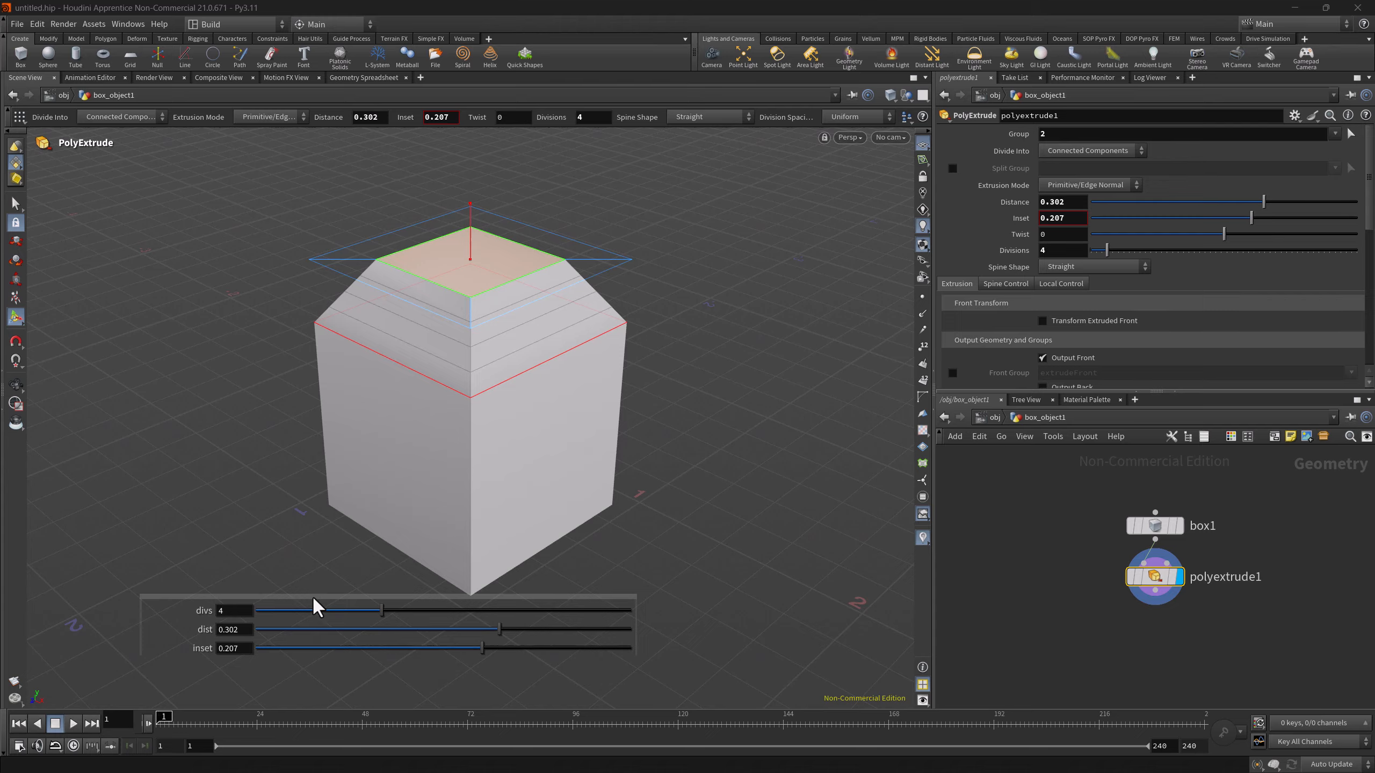
Move the viewport slider group slightly down and left, and widen it so its sliders are longer.
drag(316, 594, 285, 612)
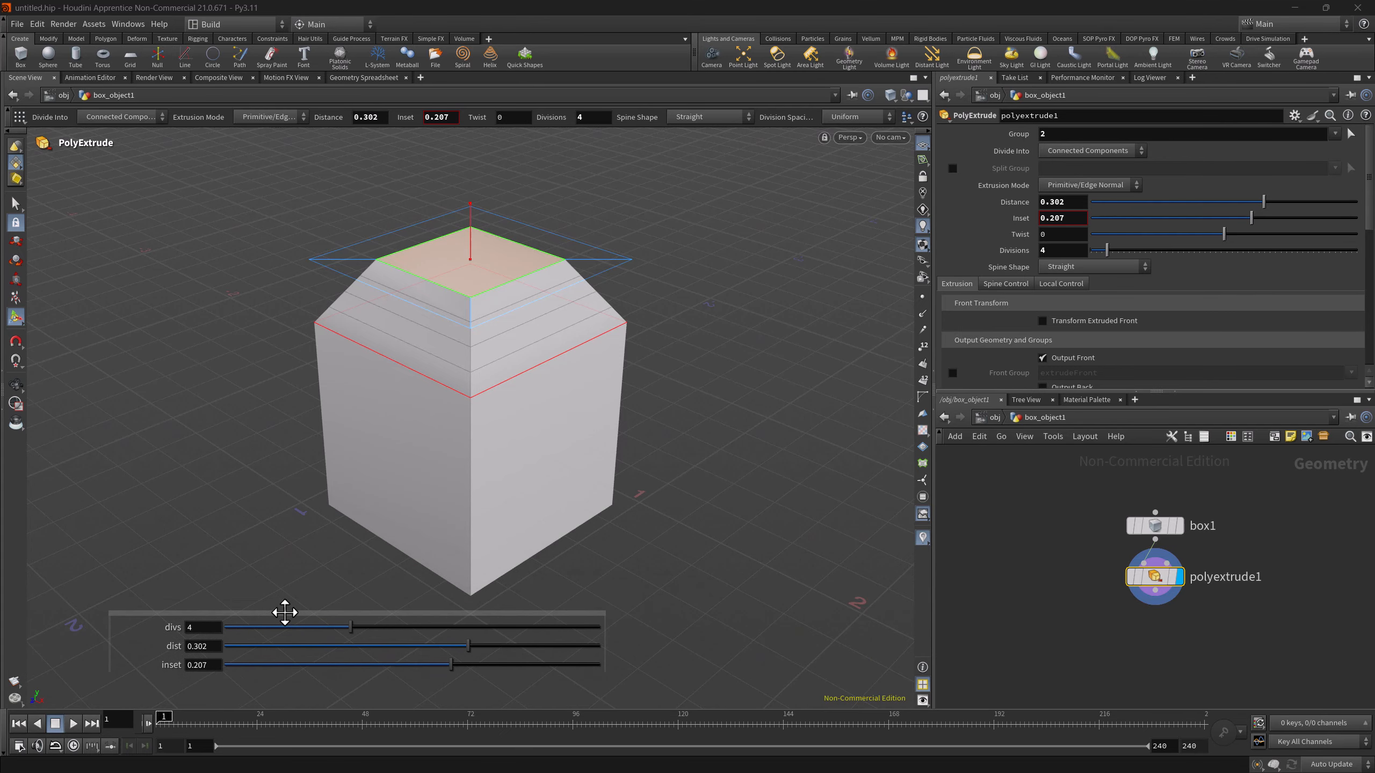
drag(604, 647, 790, 650)
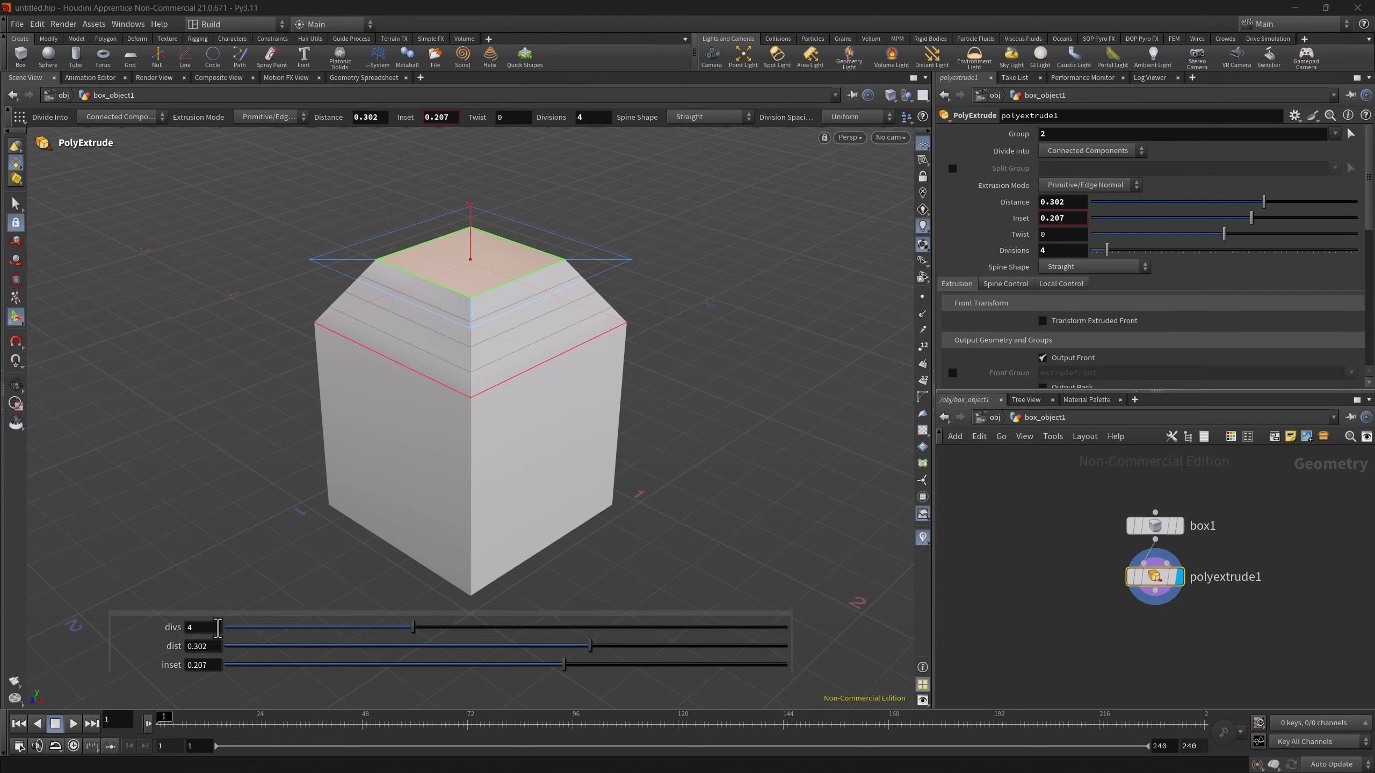
Lock the position of the Divisions slider group in the viewport and release the position lock again.
right_click(163, 619)
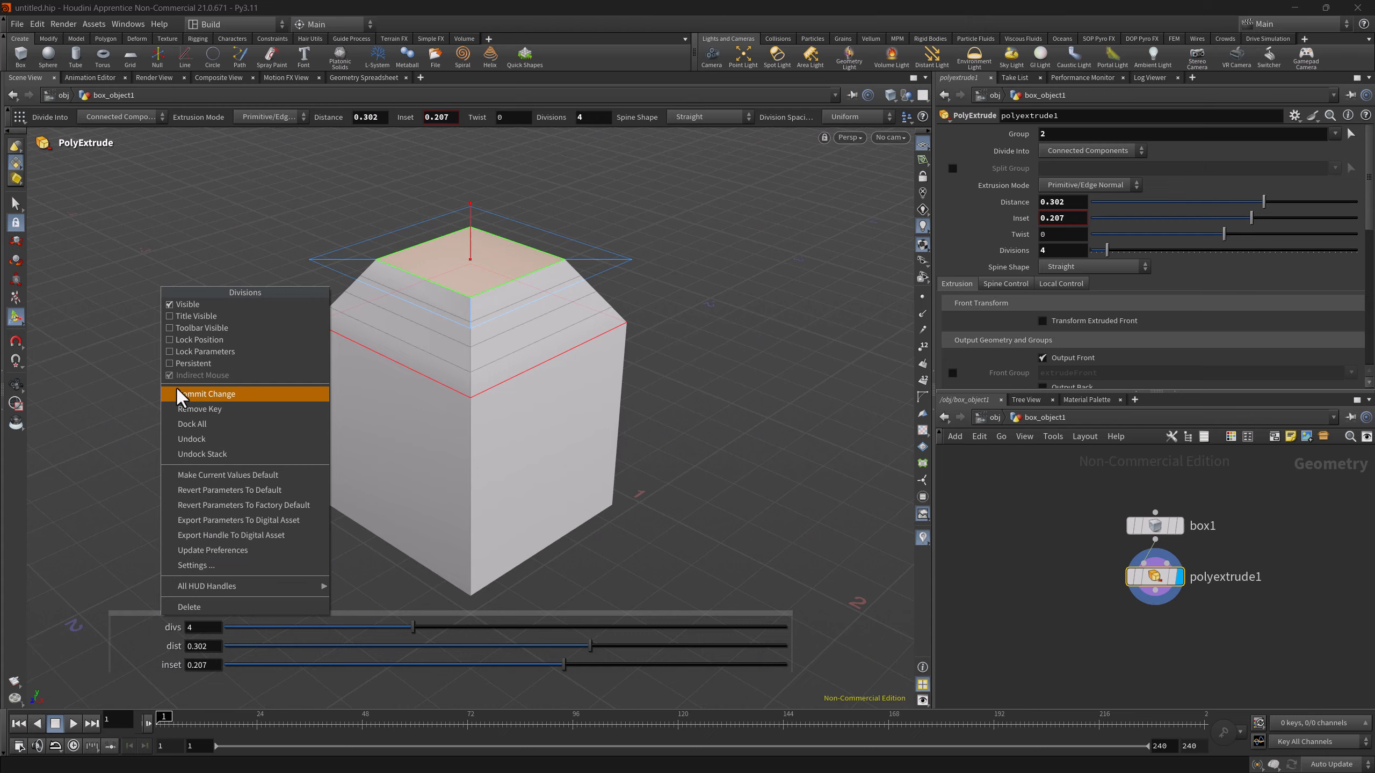
click(166, 341)
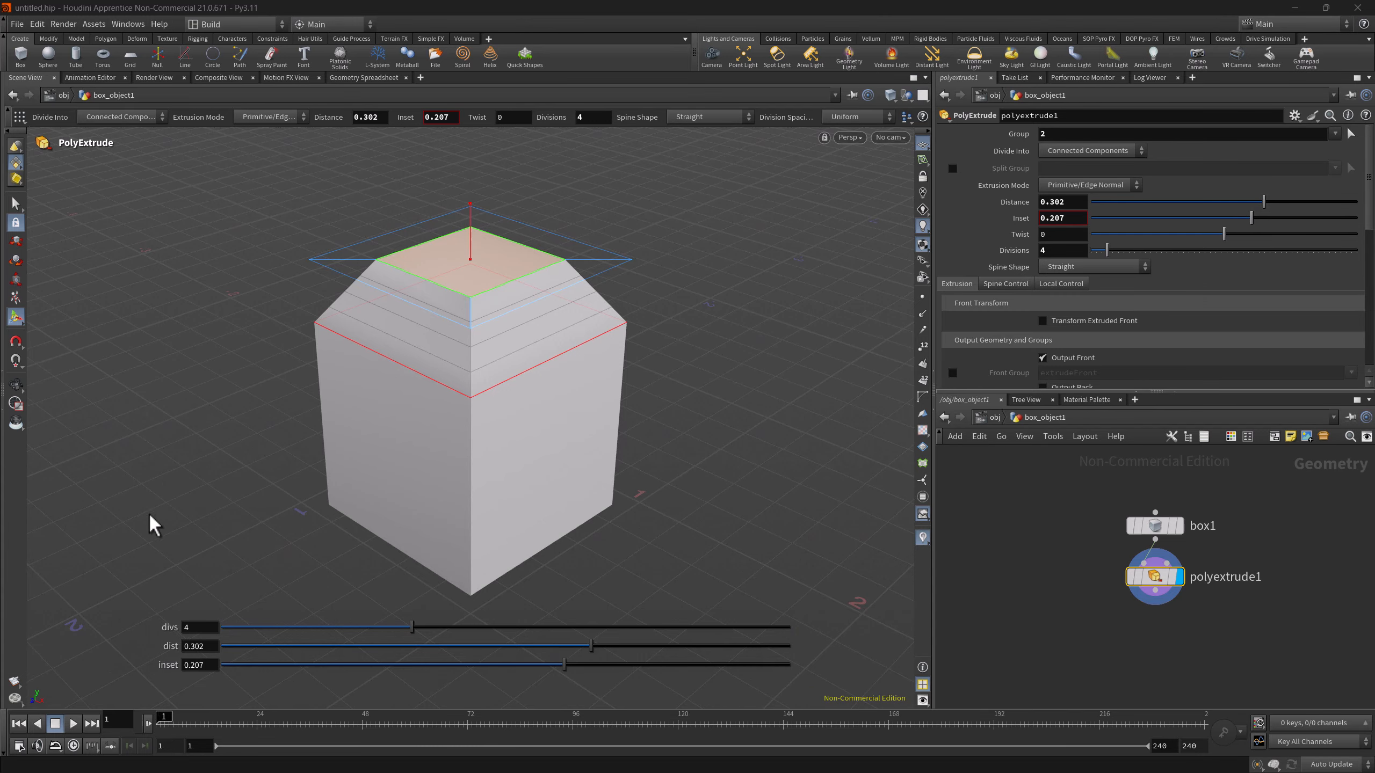
right_click(156, 615)
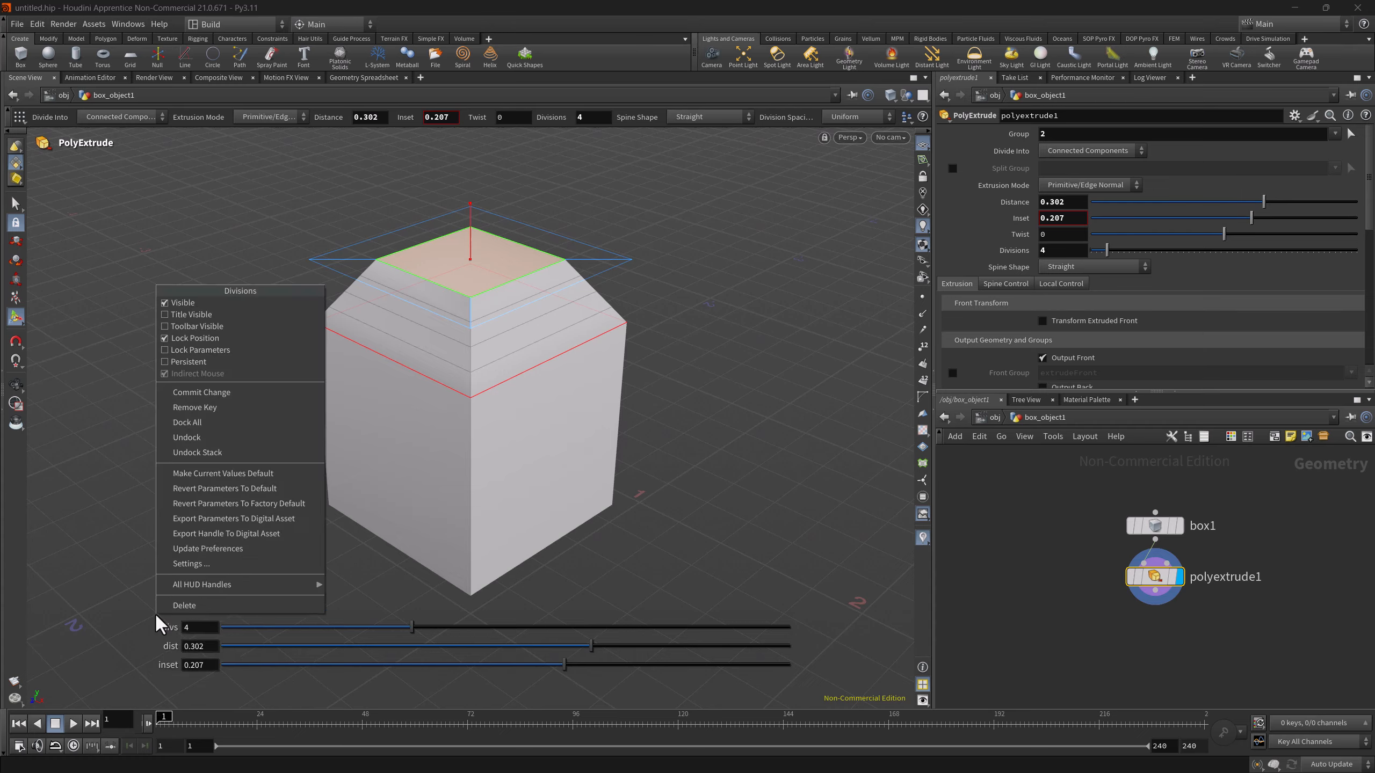
click(180, 340)
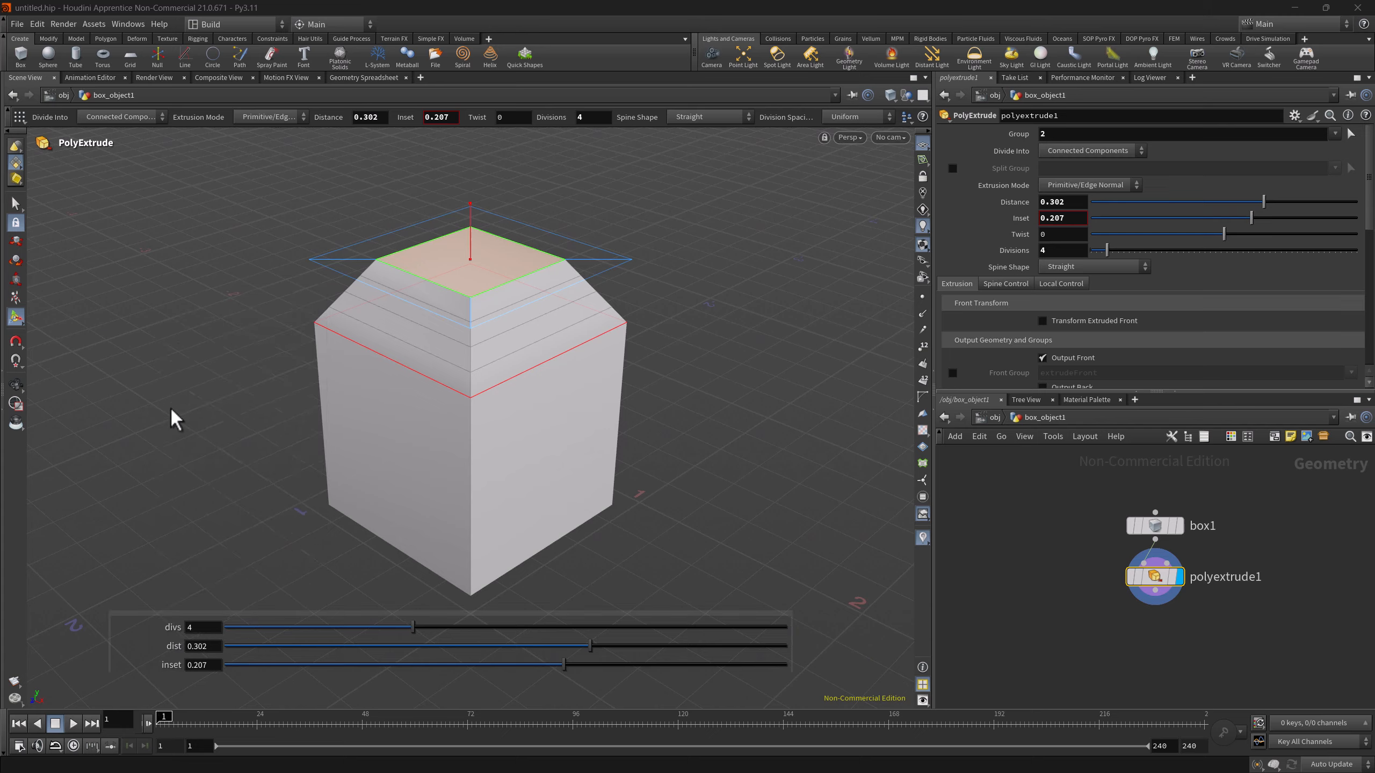
Undock the divs slider from dist and inset, move it up, and dock all sliders together again.
right_click(279, 646)
click(315, 471)
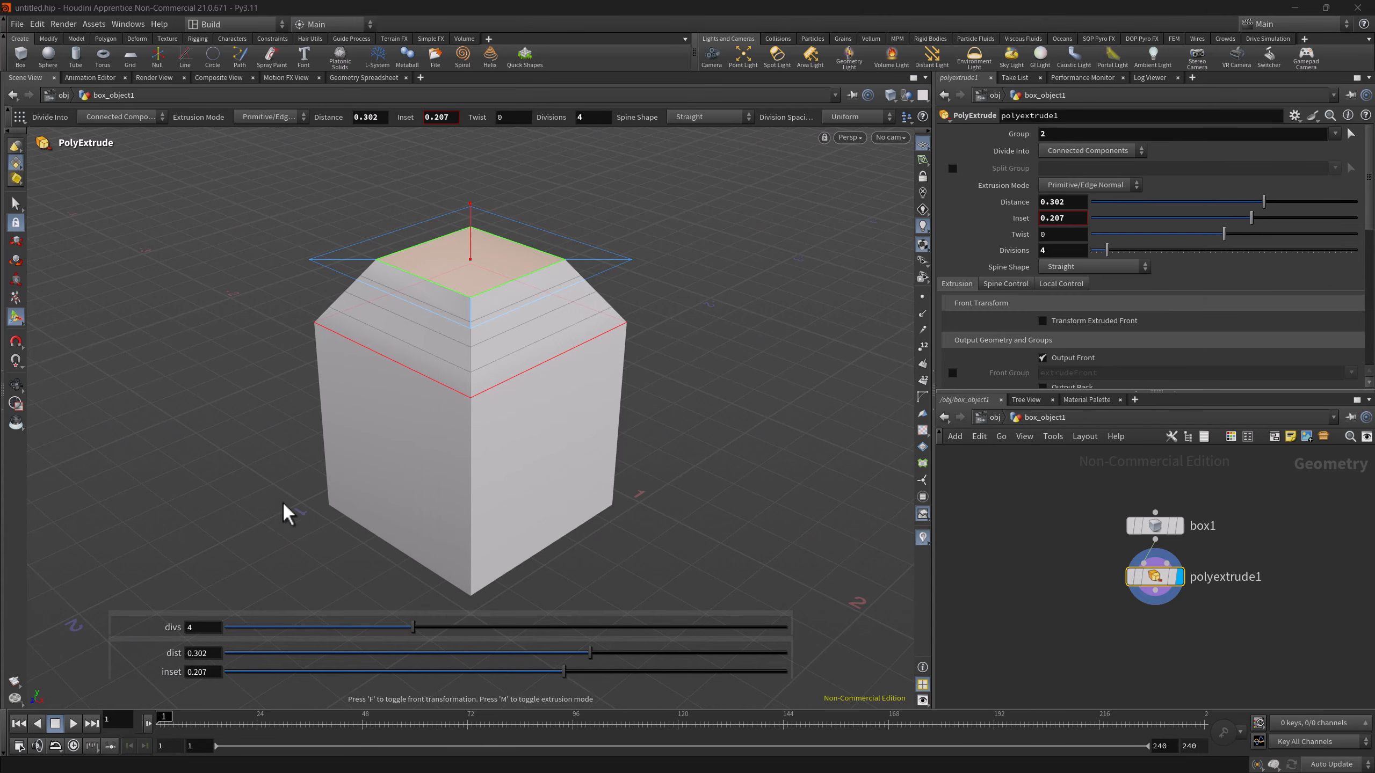
drag(255, 613, 252, 578)
right_click(252, 578)
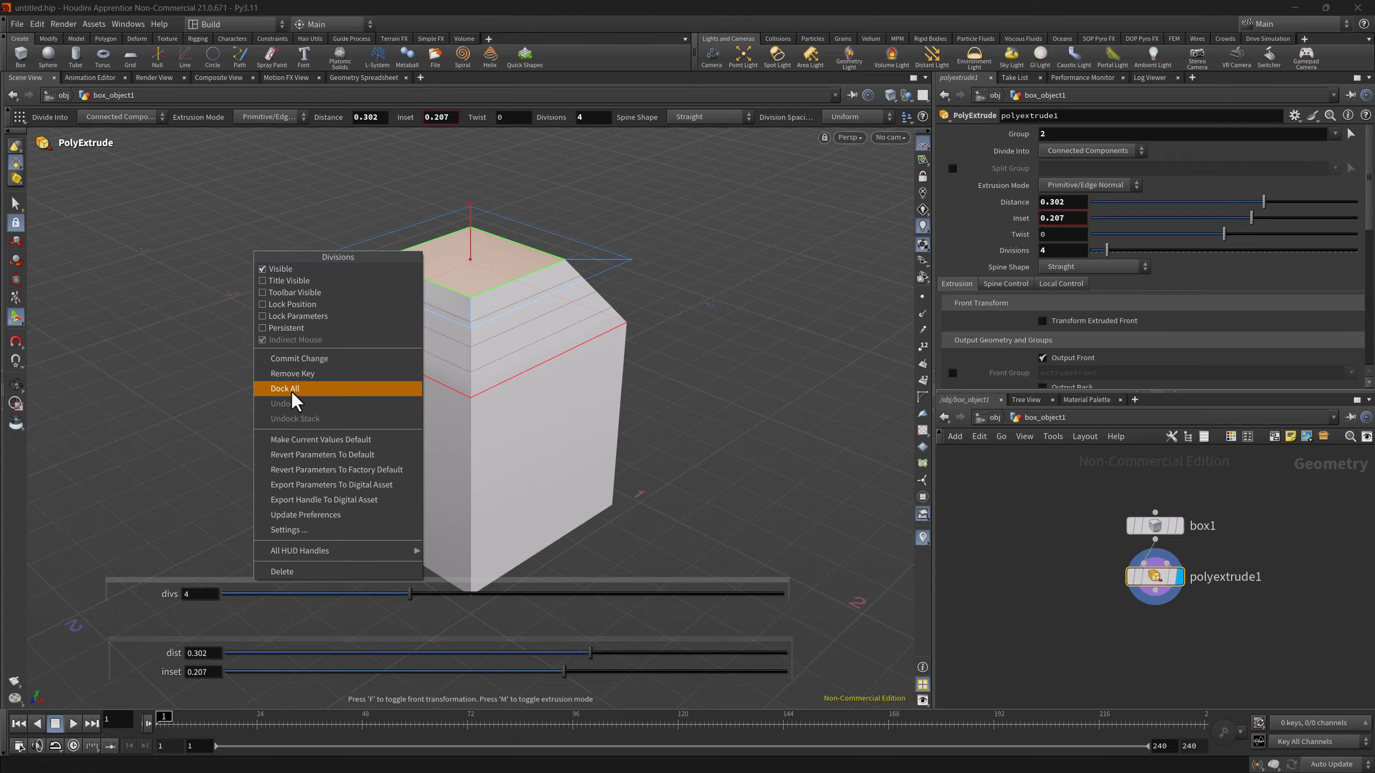
click(290, 389)
Undock the entire slider stack, spread the divs, dist and inset sliders apart, and dock them all back together.
right_click(234, 581)
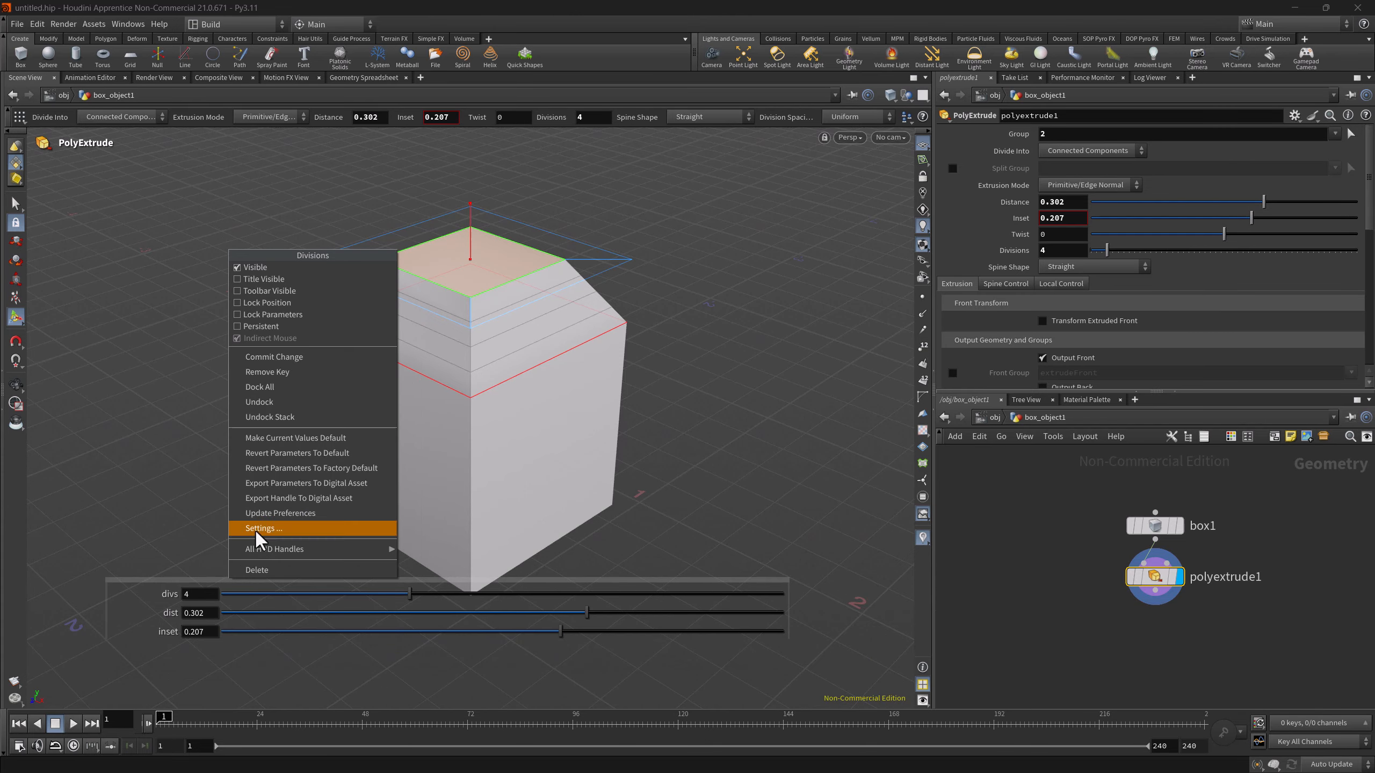
click(269, 417)
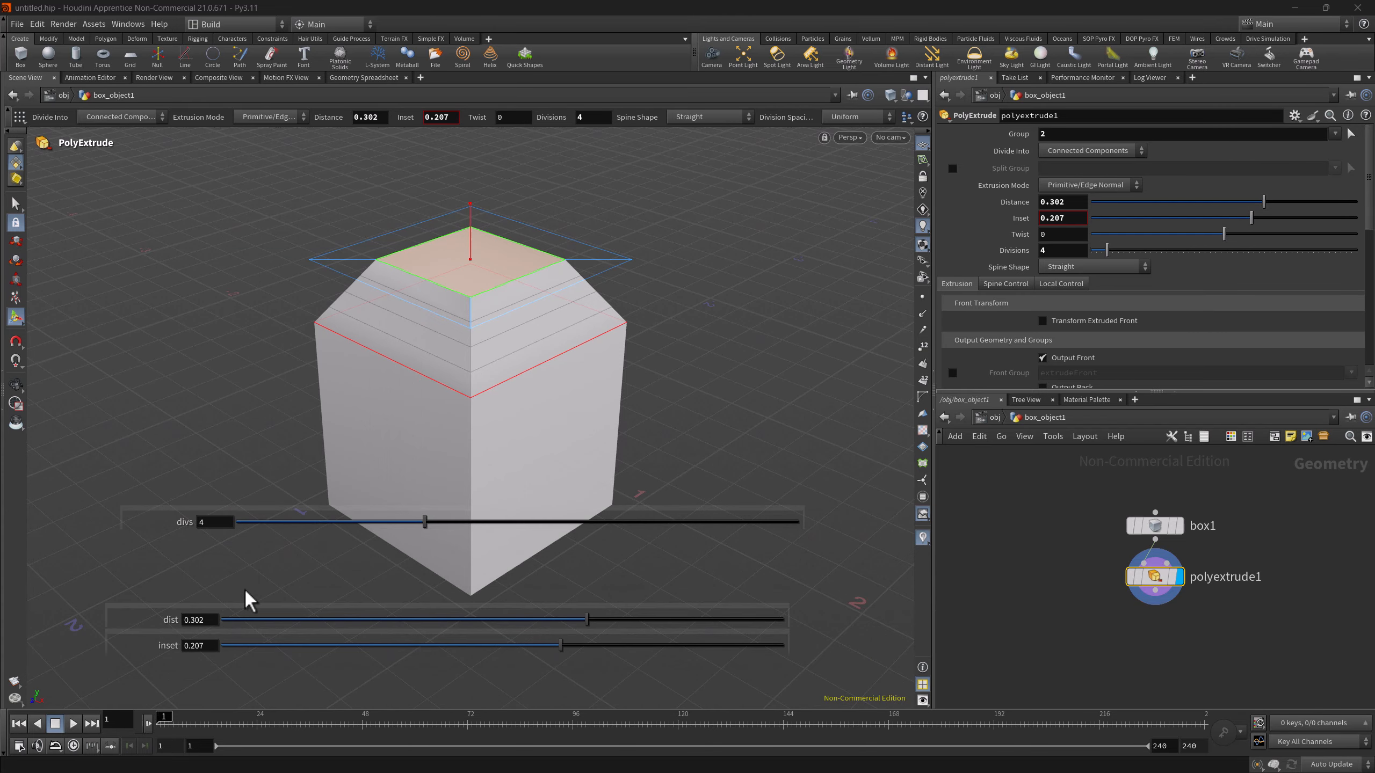
drag(253, 585, 258, 576)
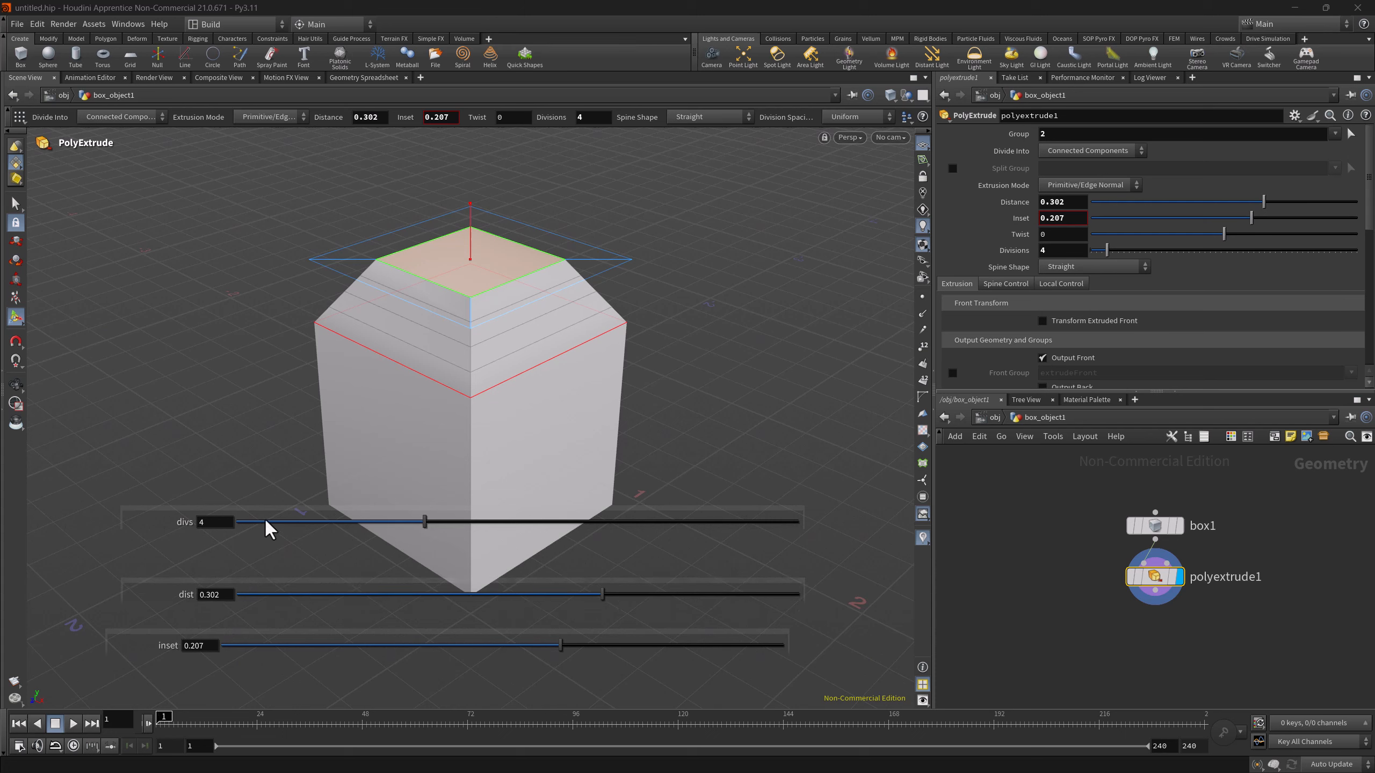
right_click(658, 507)
click(689, 320)
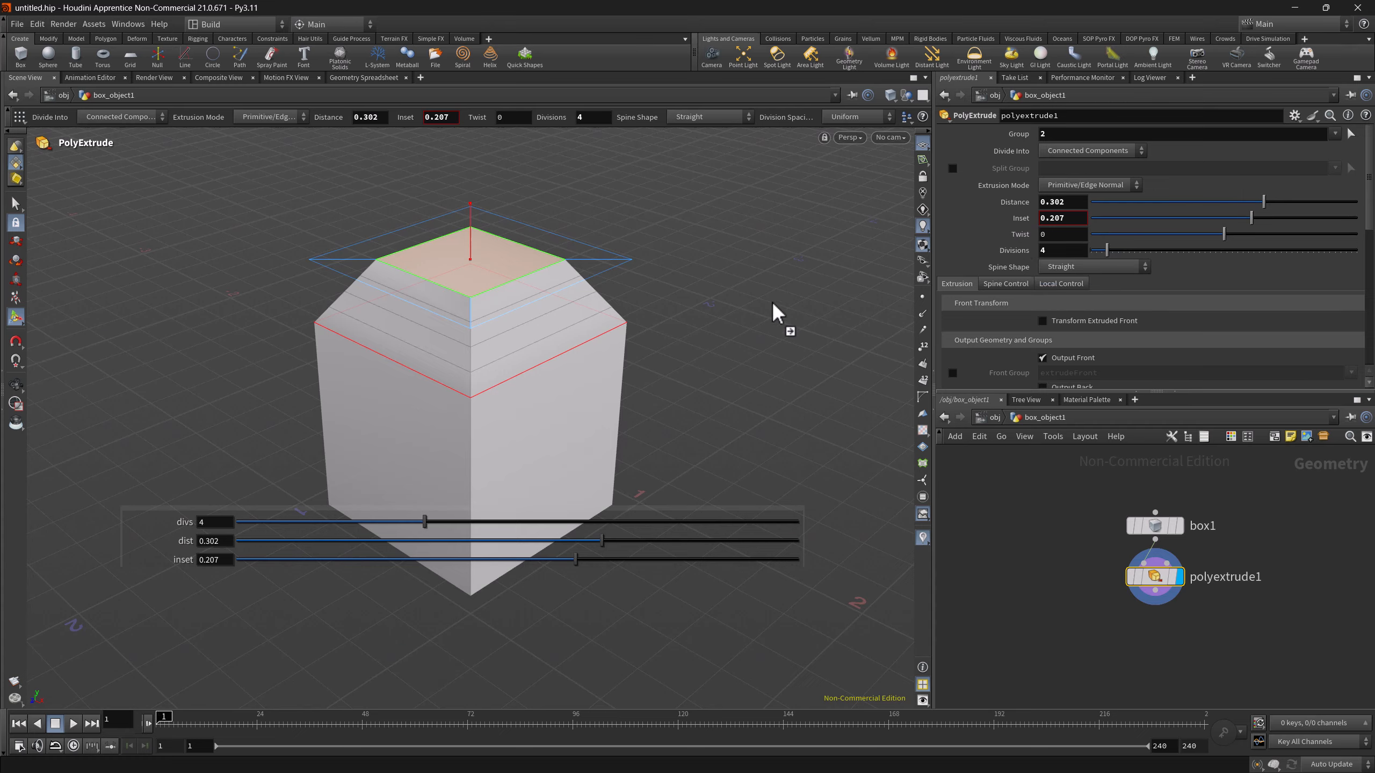
Add a slider for the extrusion's Twist parameter to the viewport and dock all the other sliders with it.
drag(224, 389, 227, 393)
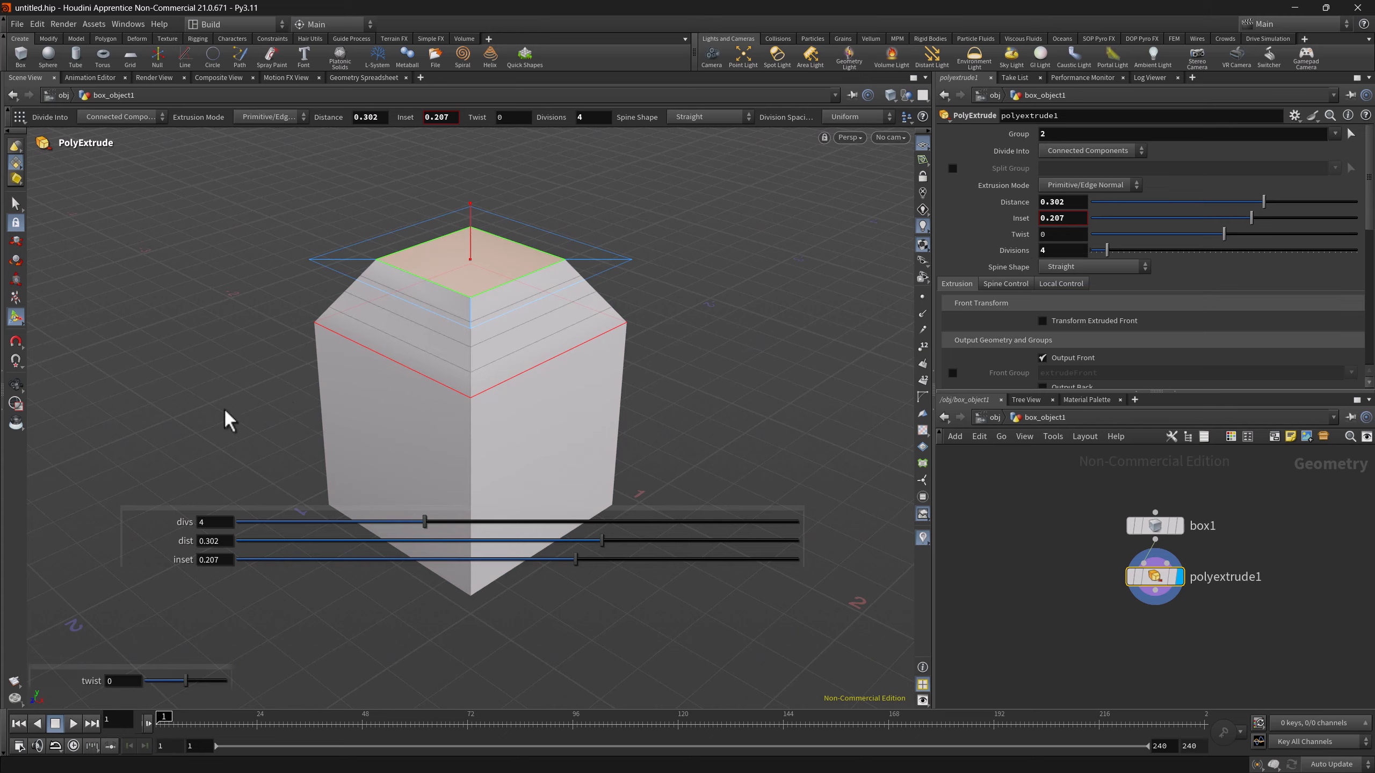
drag(208, 669, 482, 642)
right_click(420, 647)
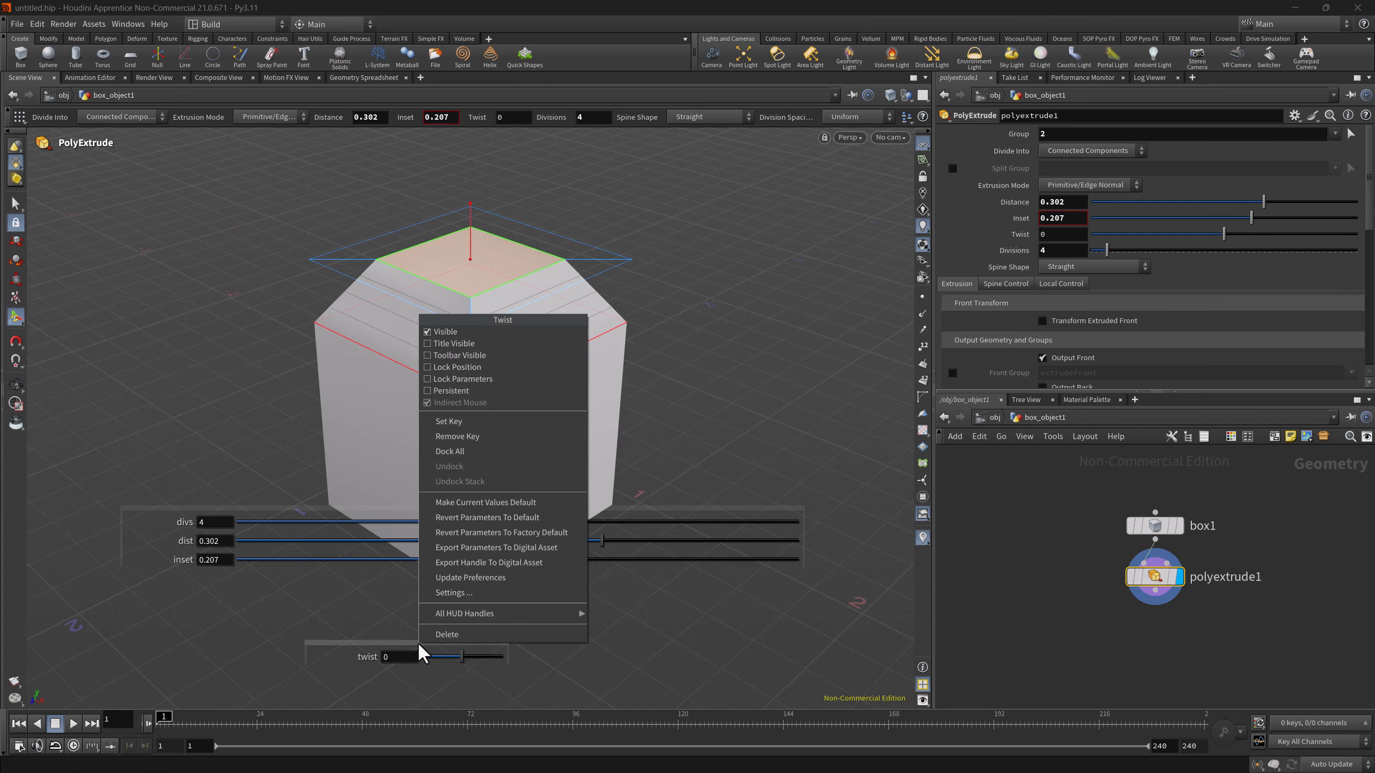
click(454, 457)
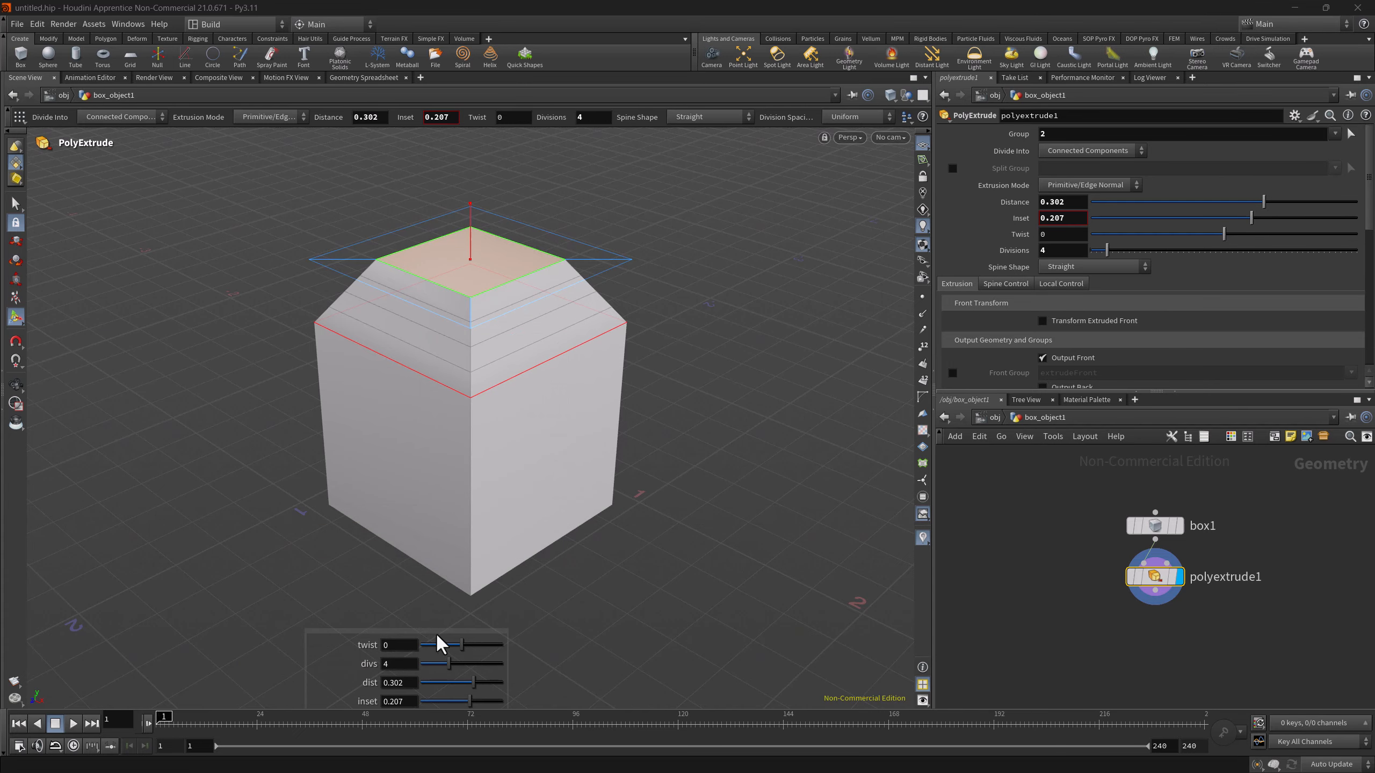
Widen the combined slider group, set the extrusion's twist to 34.277, and place the group over the lower part of the box.
drag(436, 632, 332, 468)
drag(400, 509, 836, 509)
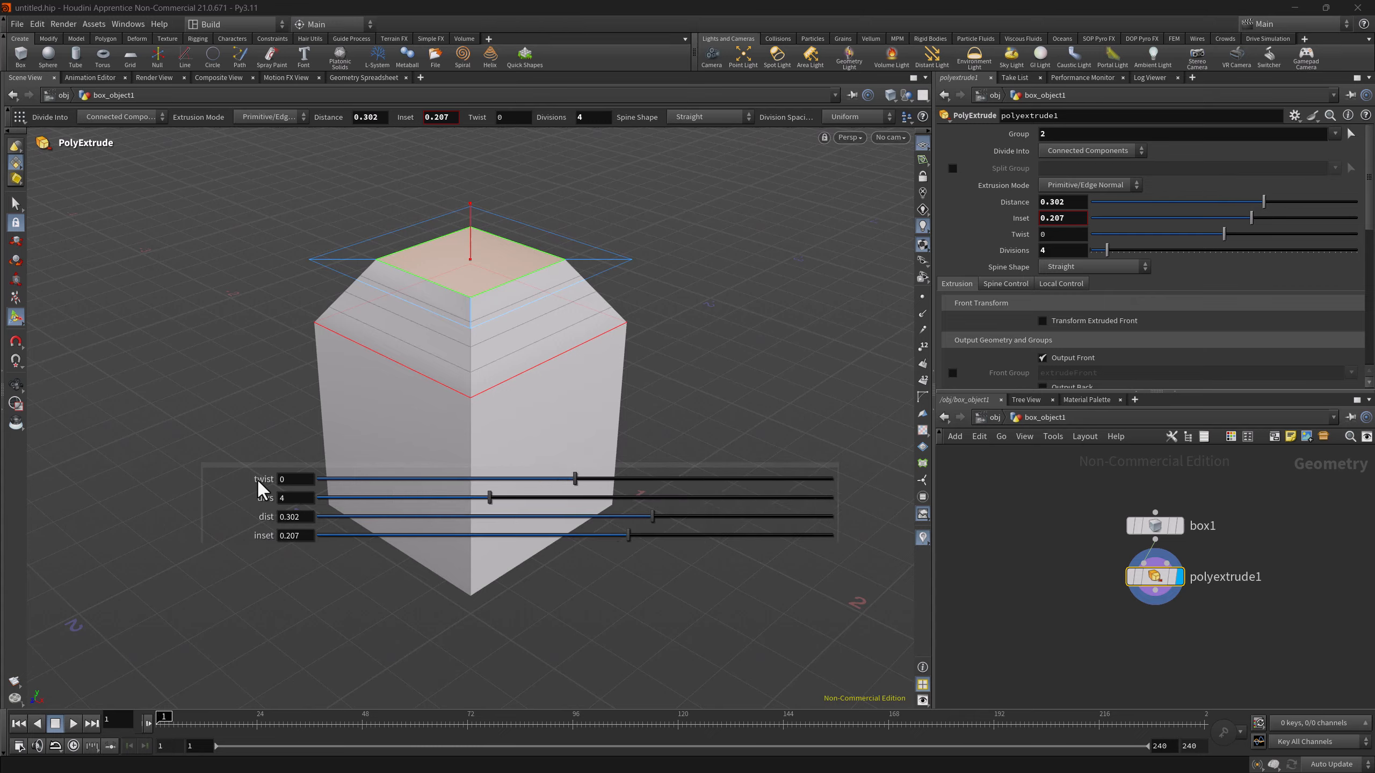
drag(566, 481, 623, 477)
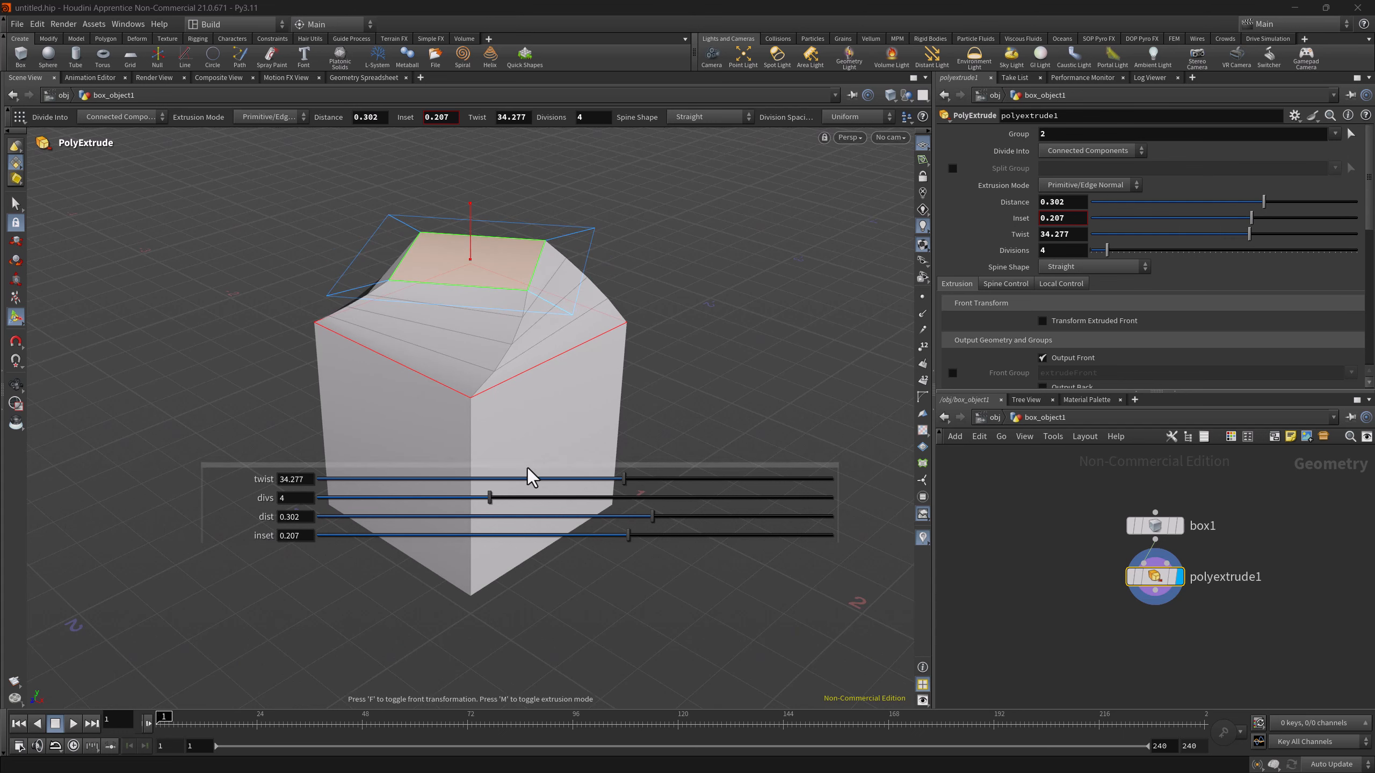
drag(528, 466, 414, 553)
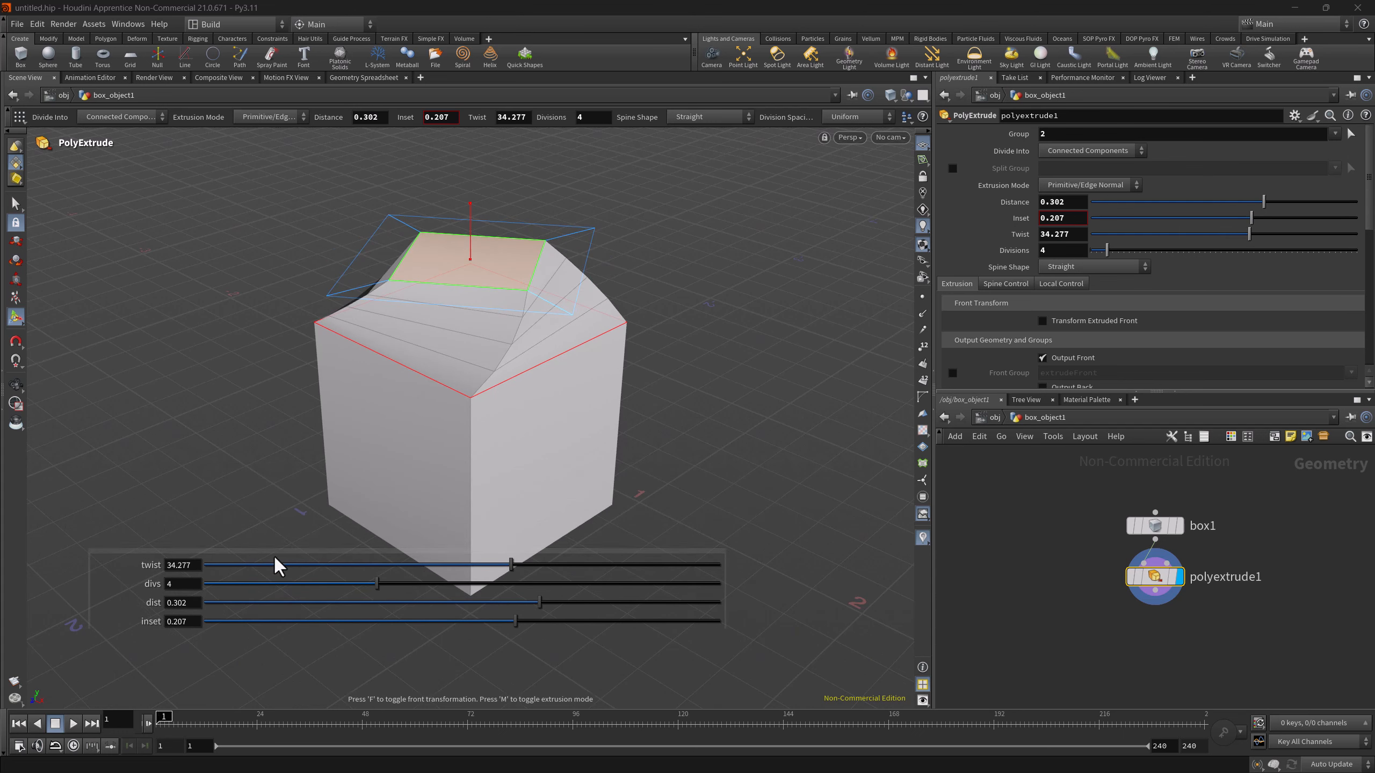
Lock the twist parameter from its viewport slider, try changing the locked value, and unlock it again.
right_click(144, 568)
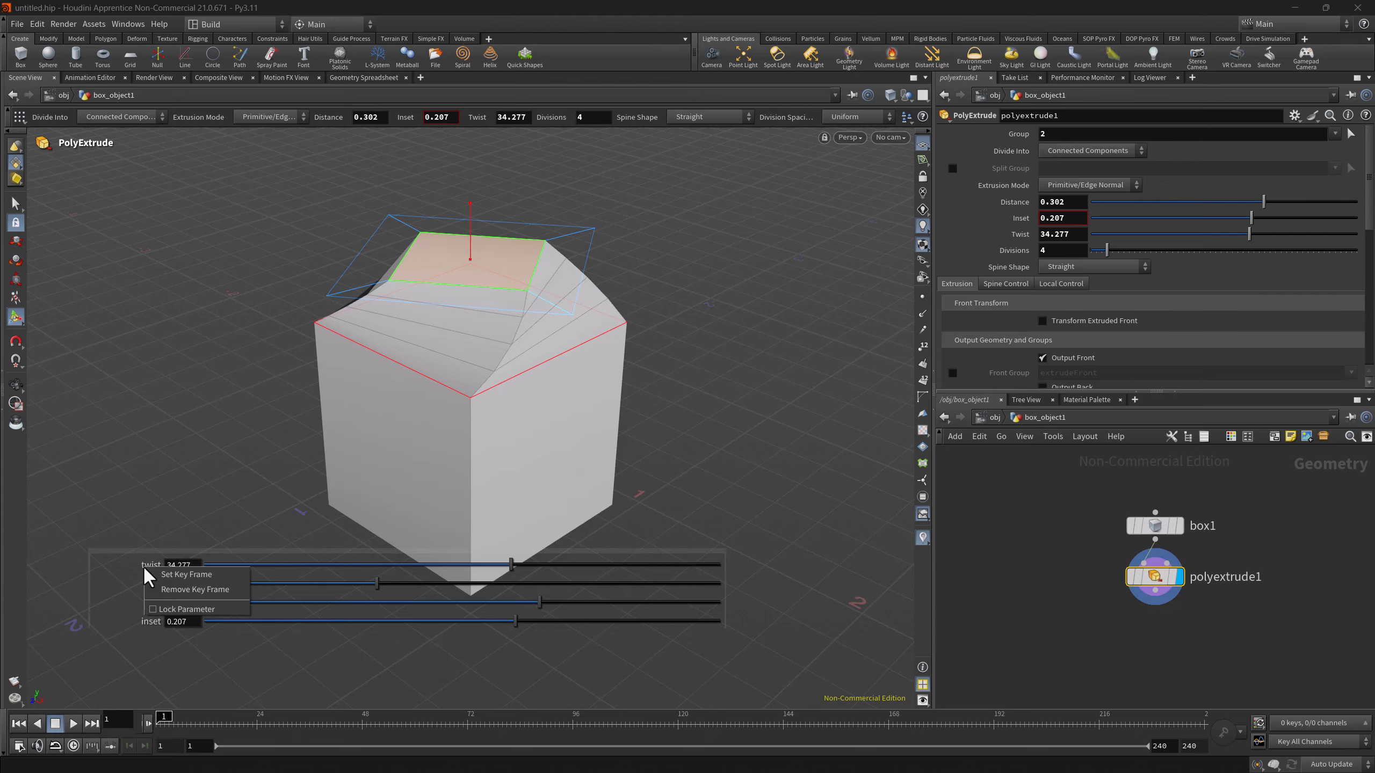
click(162, 609)
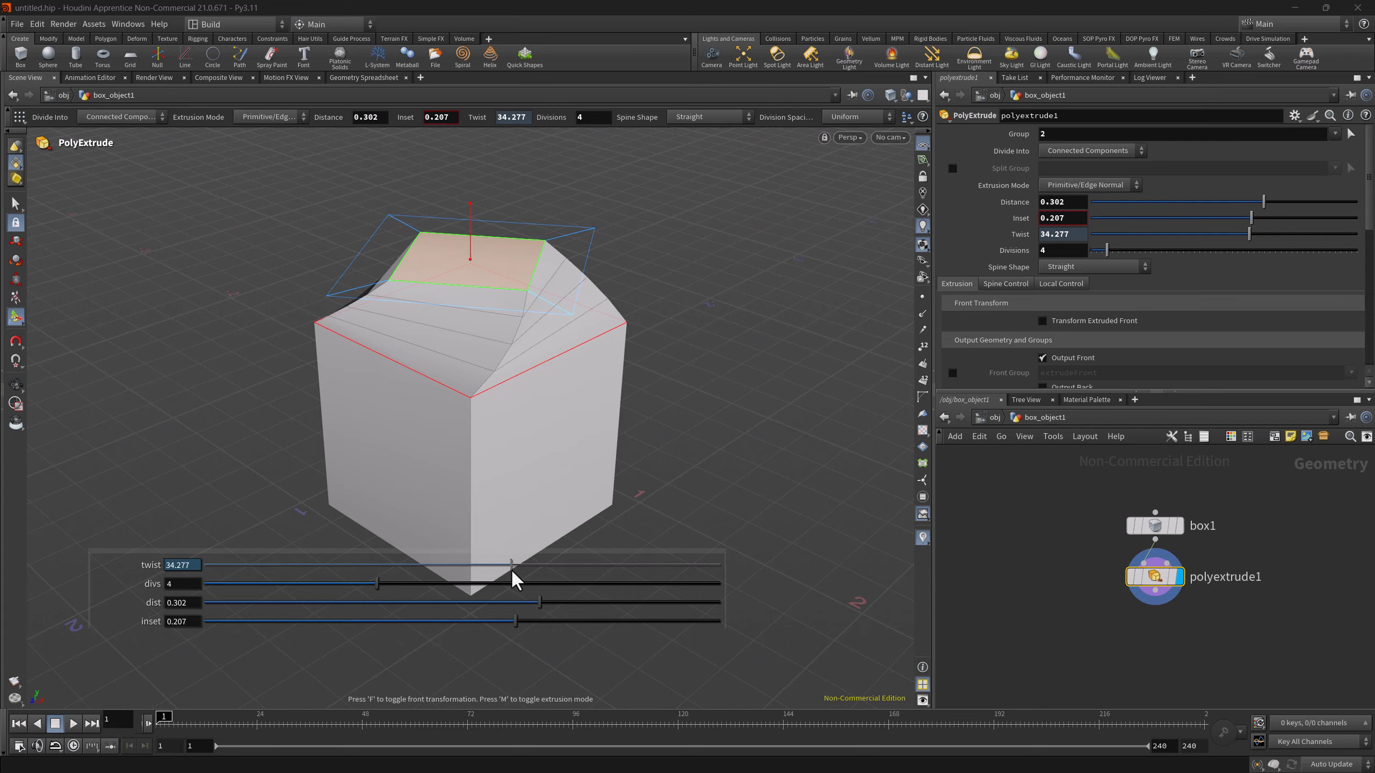
drag(1097, 234, 1243, 234)
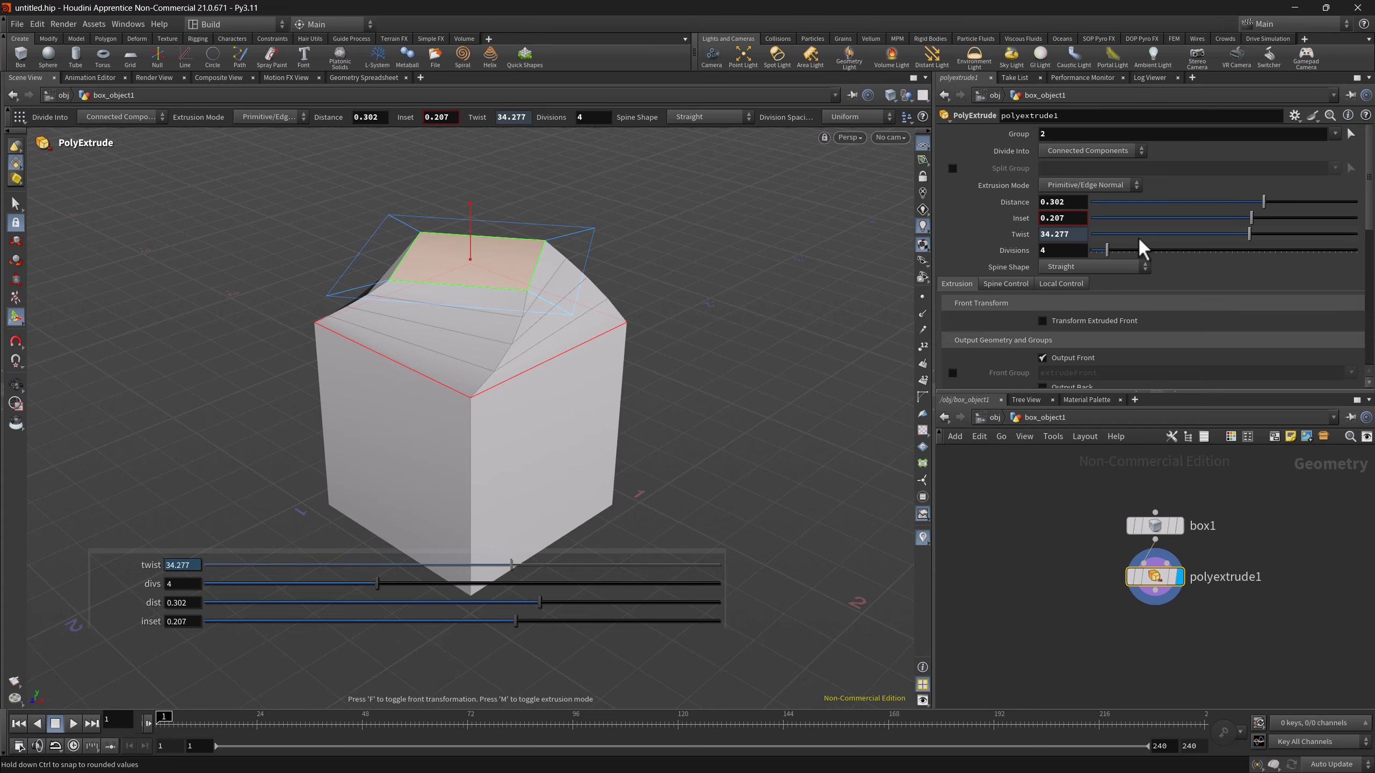
right_click(157, 566)
click(193, 610)
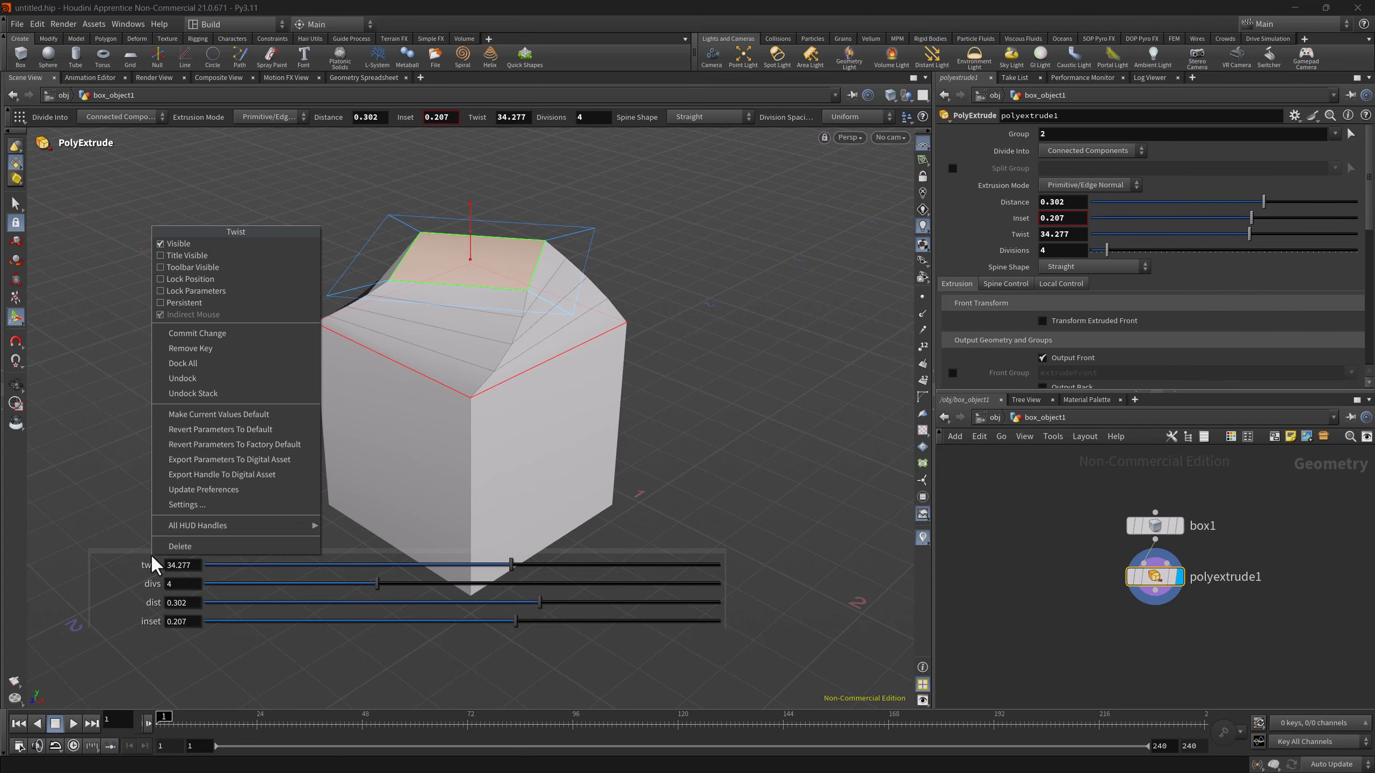
Lock all parameters of the Twist slider group at once and unlock them again.
right_click(150, 553)
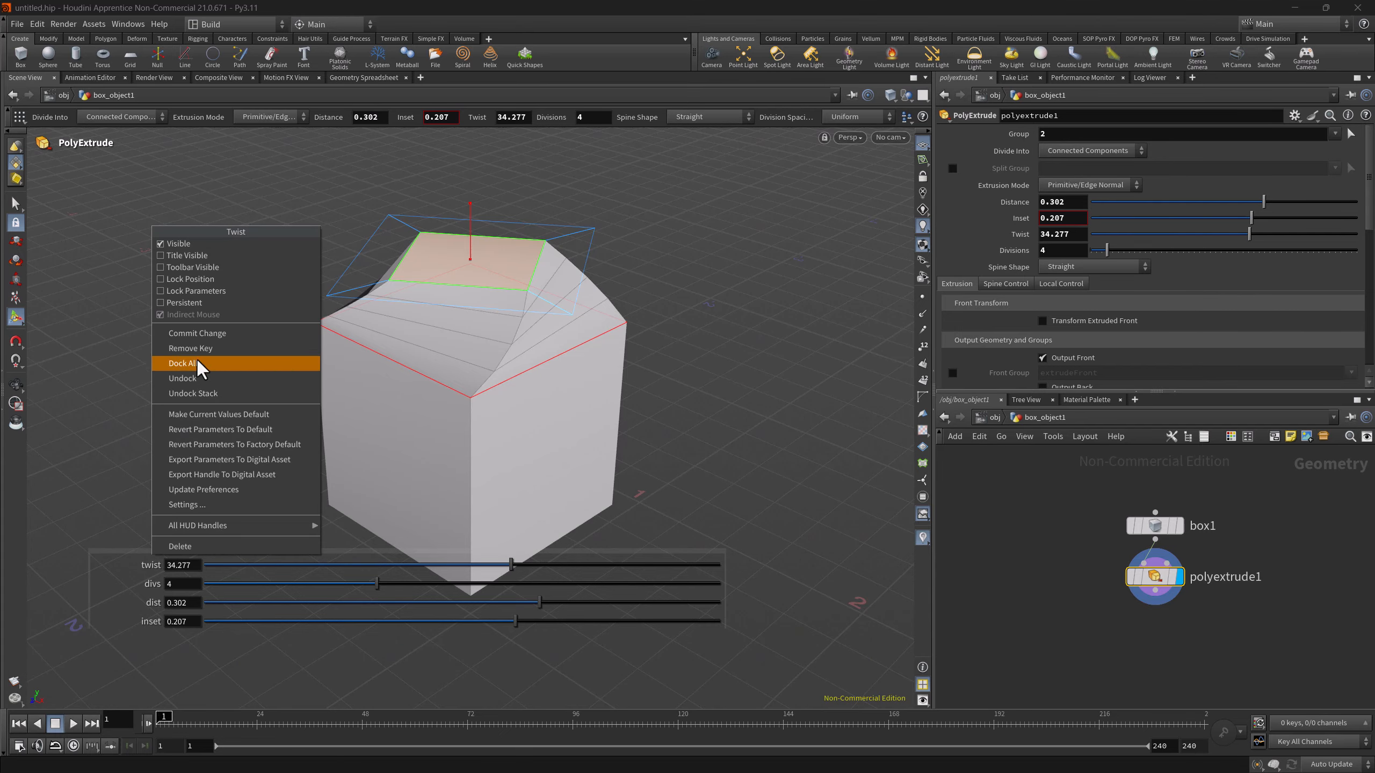
click(176, 293)
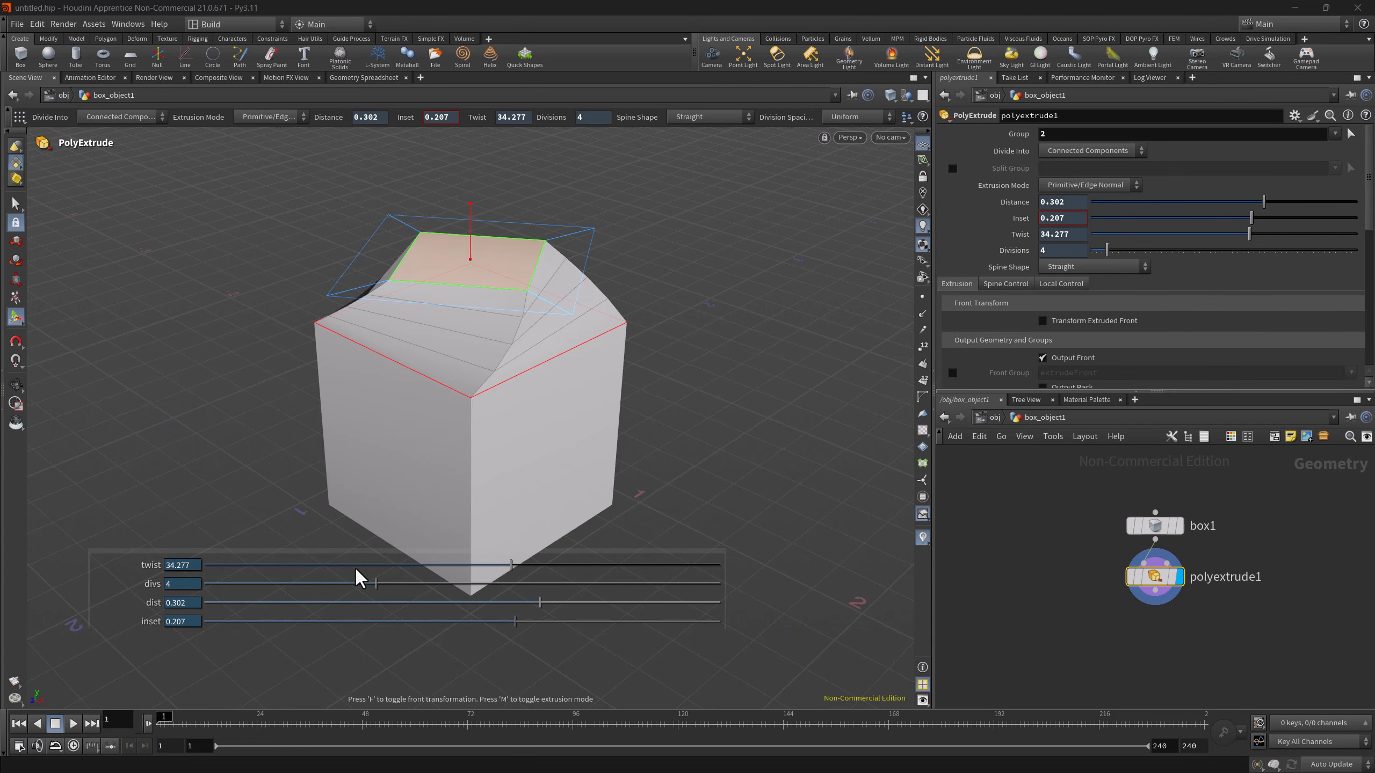
right_click(142, 555)
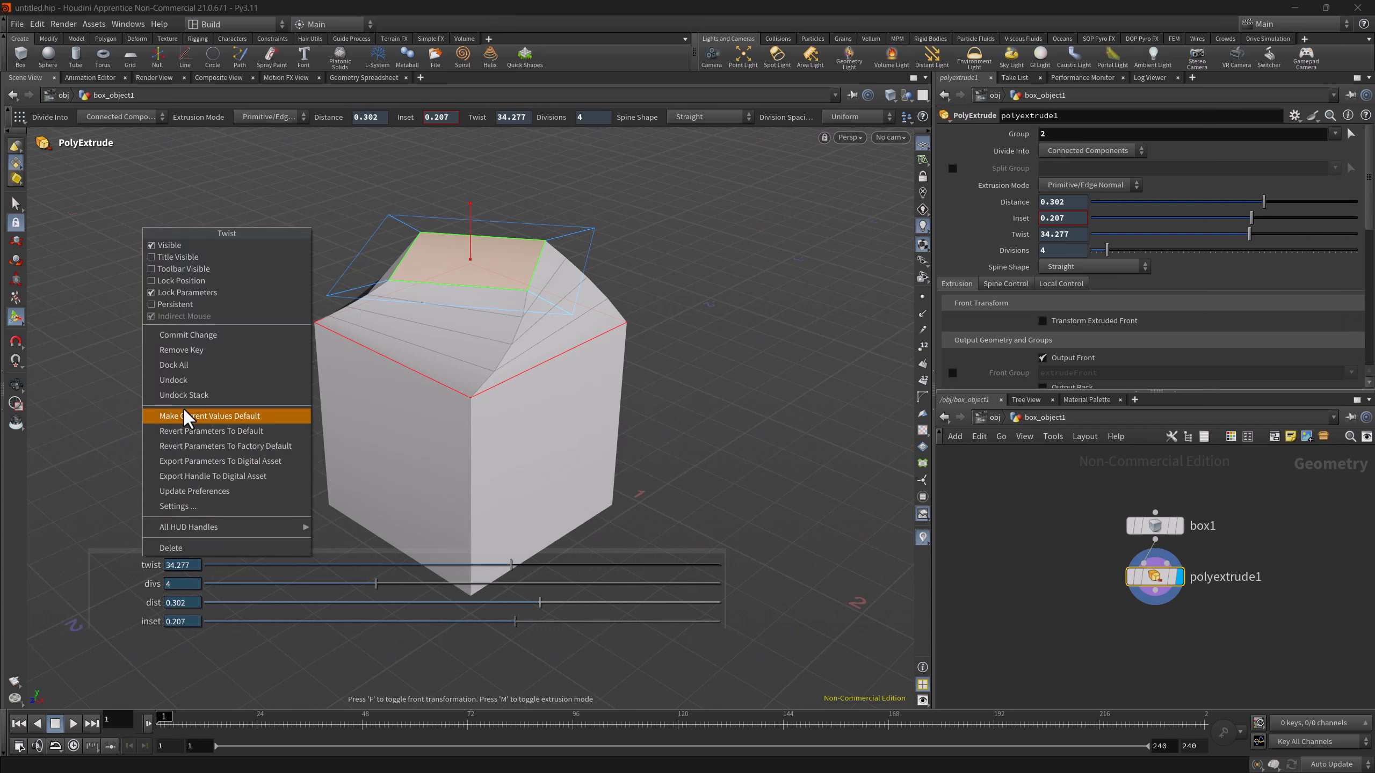
click(182, 295)
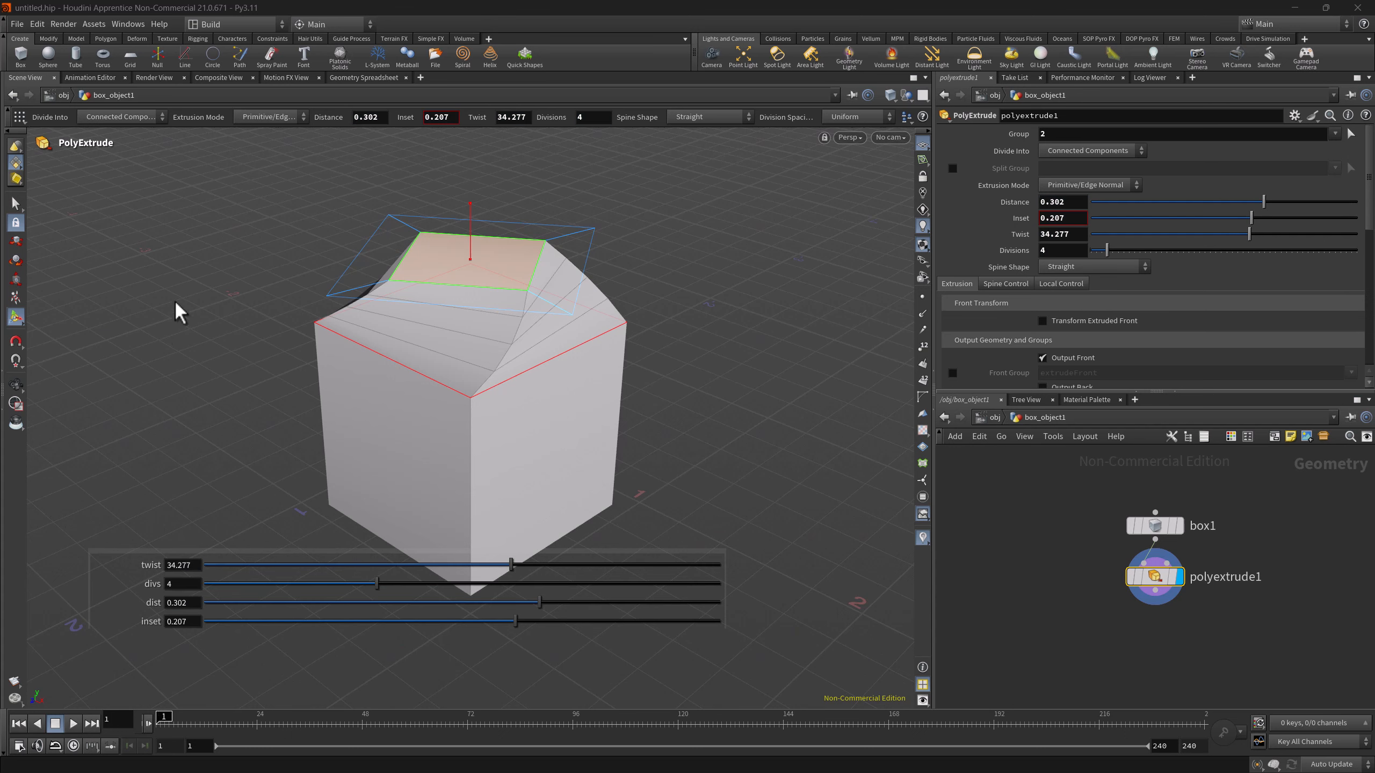
Show the title on the Twist slider group, nudge the group upward, and hide the title again.
right_click(133, 555)
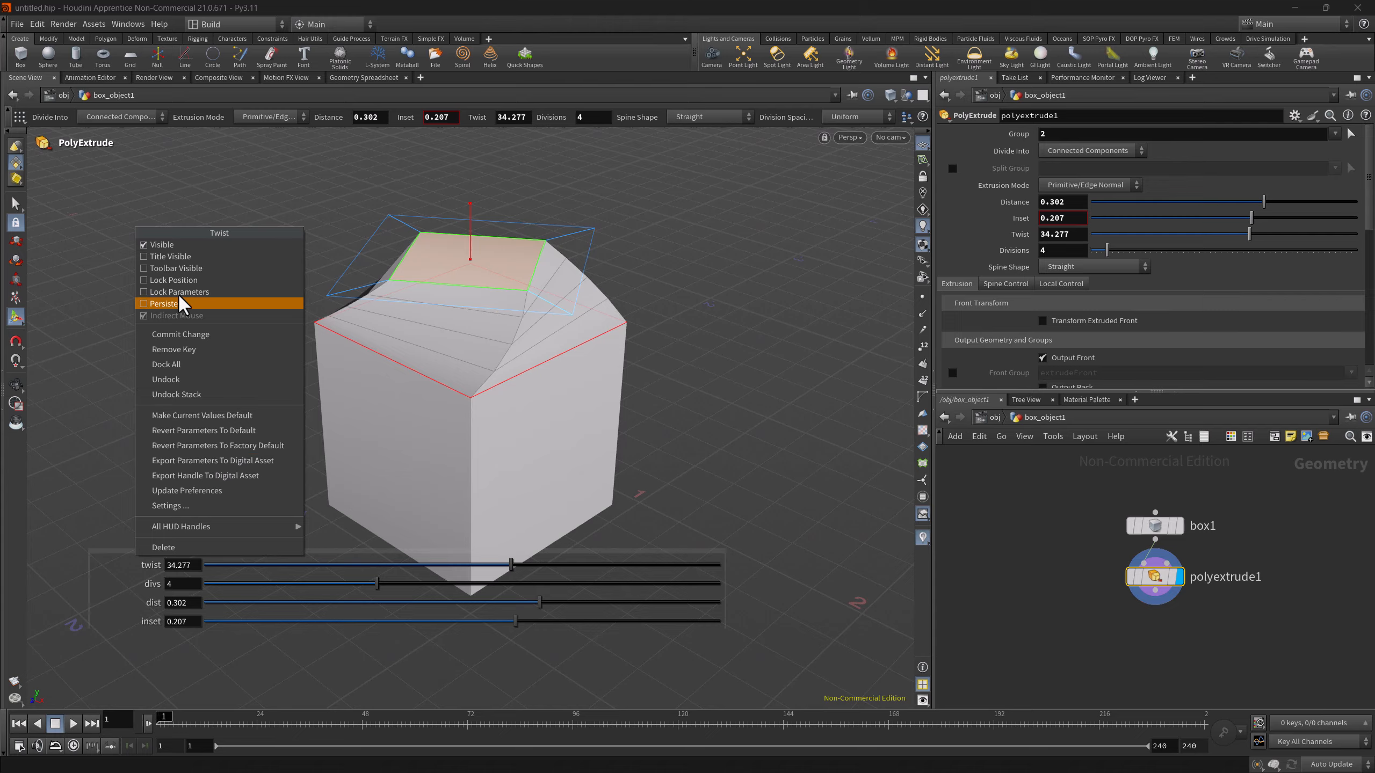
click(145, 257)
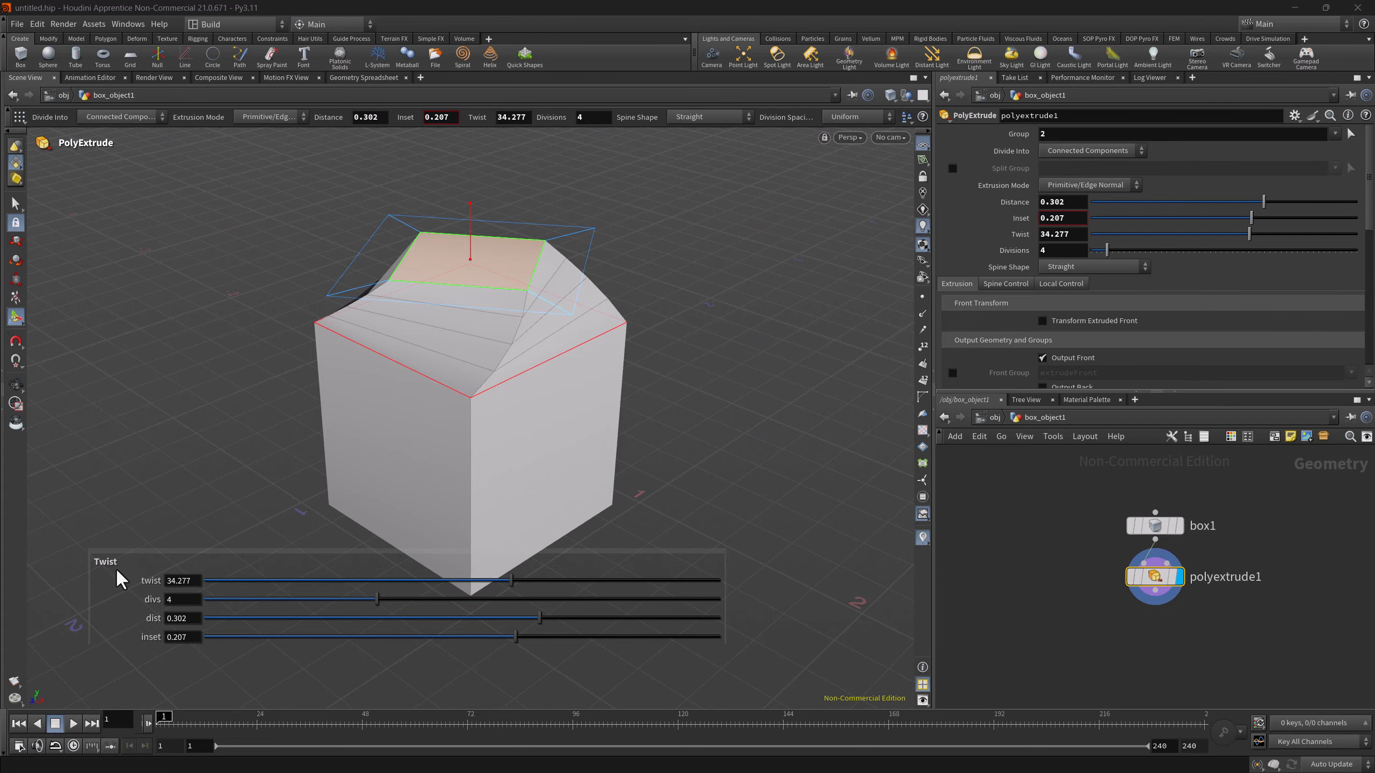
drag(149, 552, 152, 537)
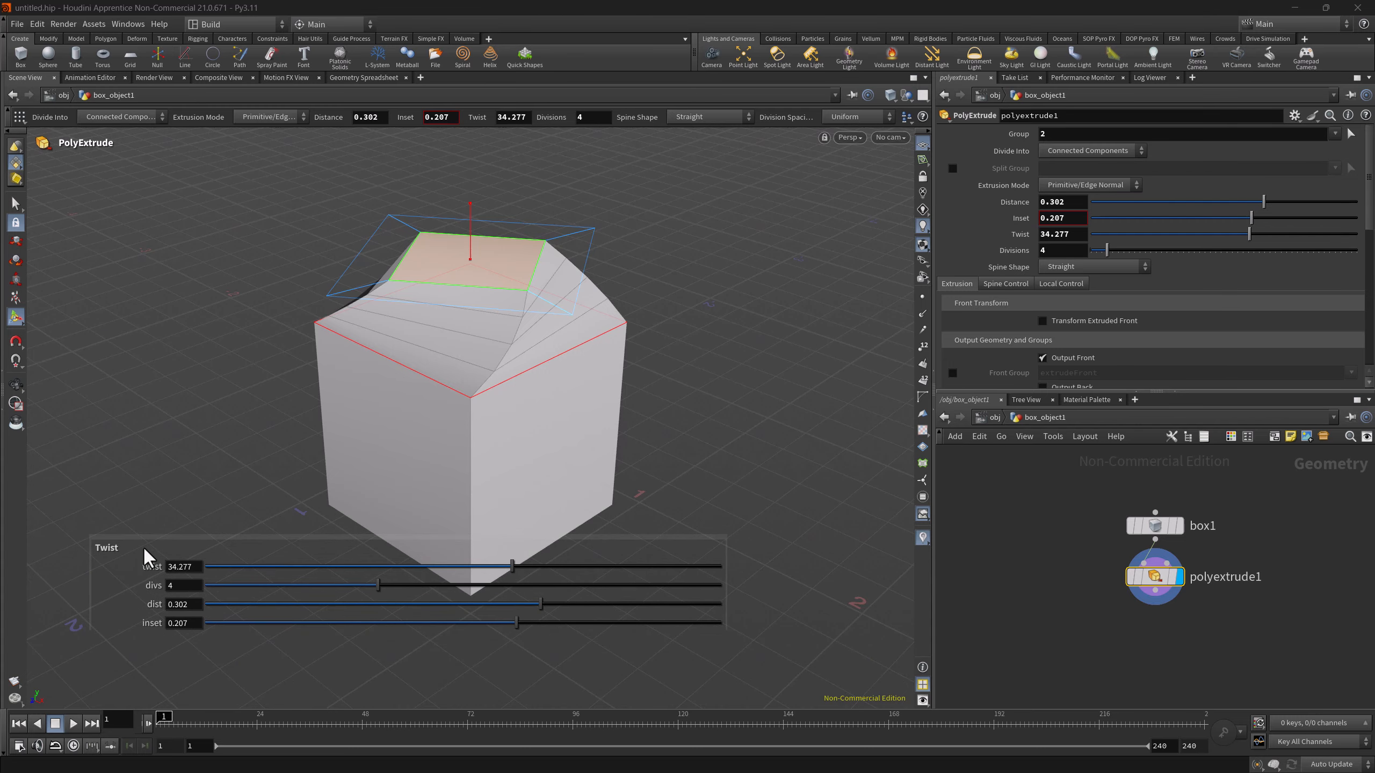
right_click(152, 537)
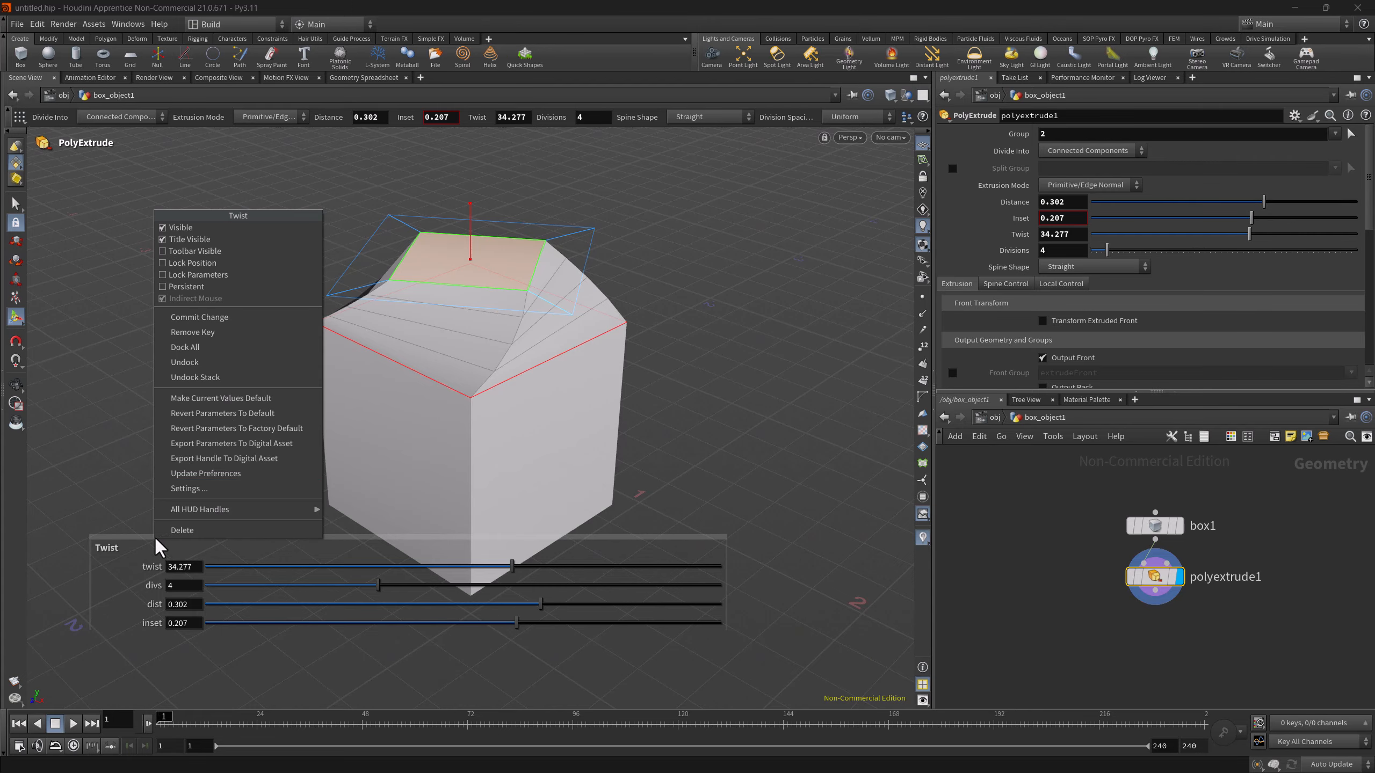
click(160, 240)
Make the Twist slider group persistent and select both the box1 and polyextrude1 nodes in the network.
right_click(127, 537)
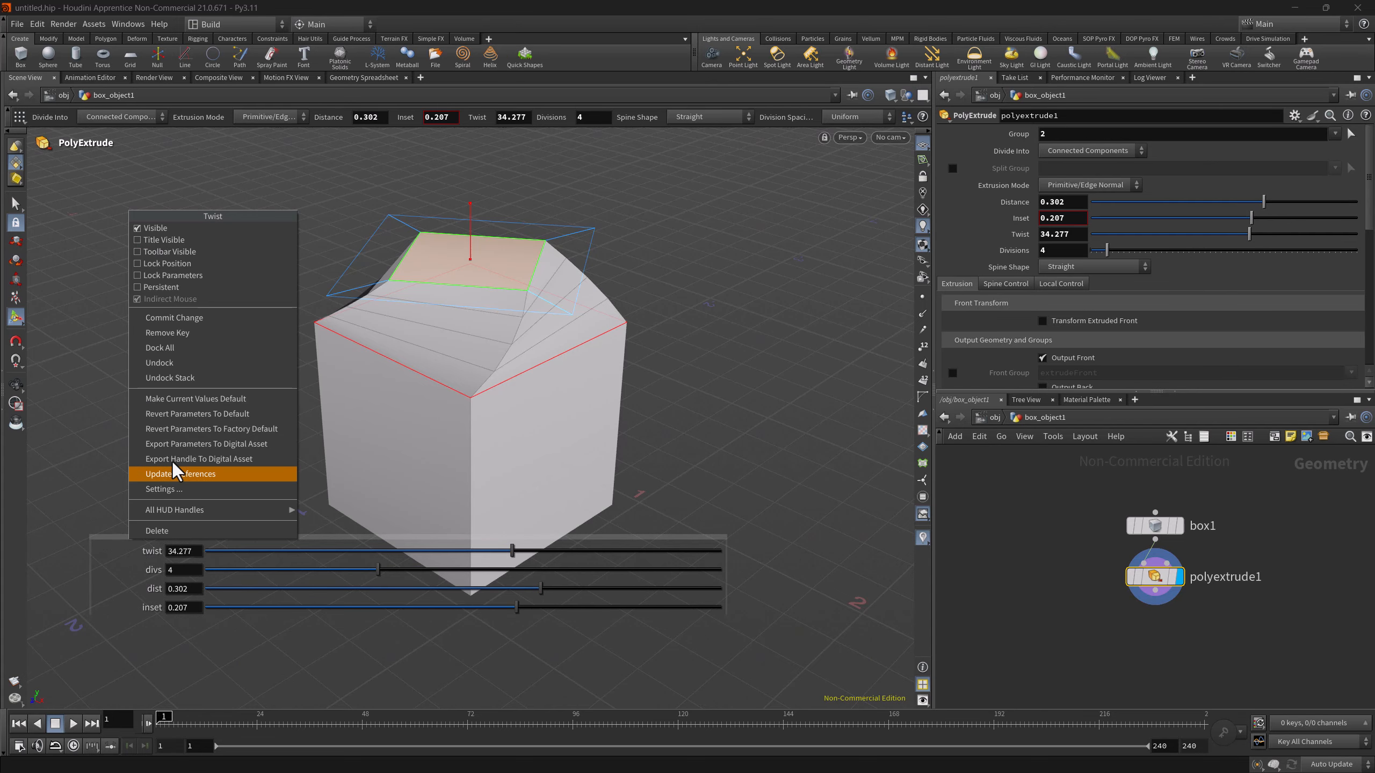
click(139, 286)
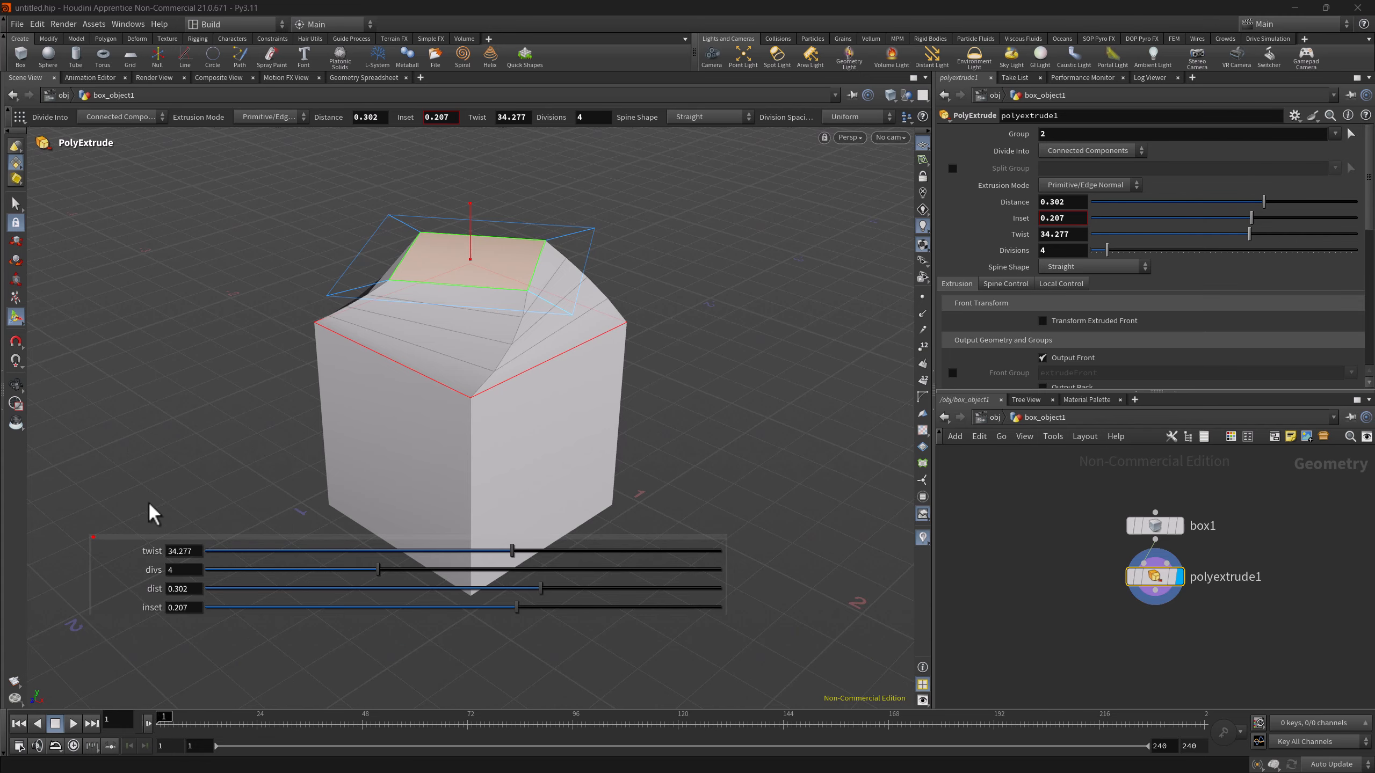
drag(1121, 497, 1206, 587)
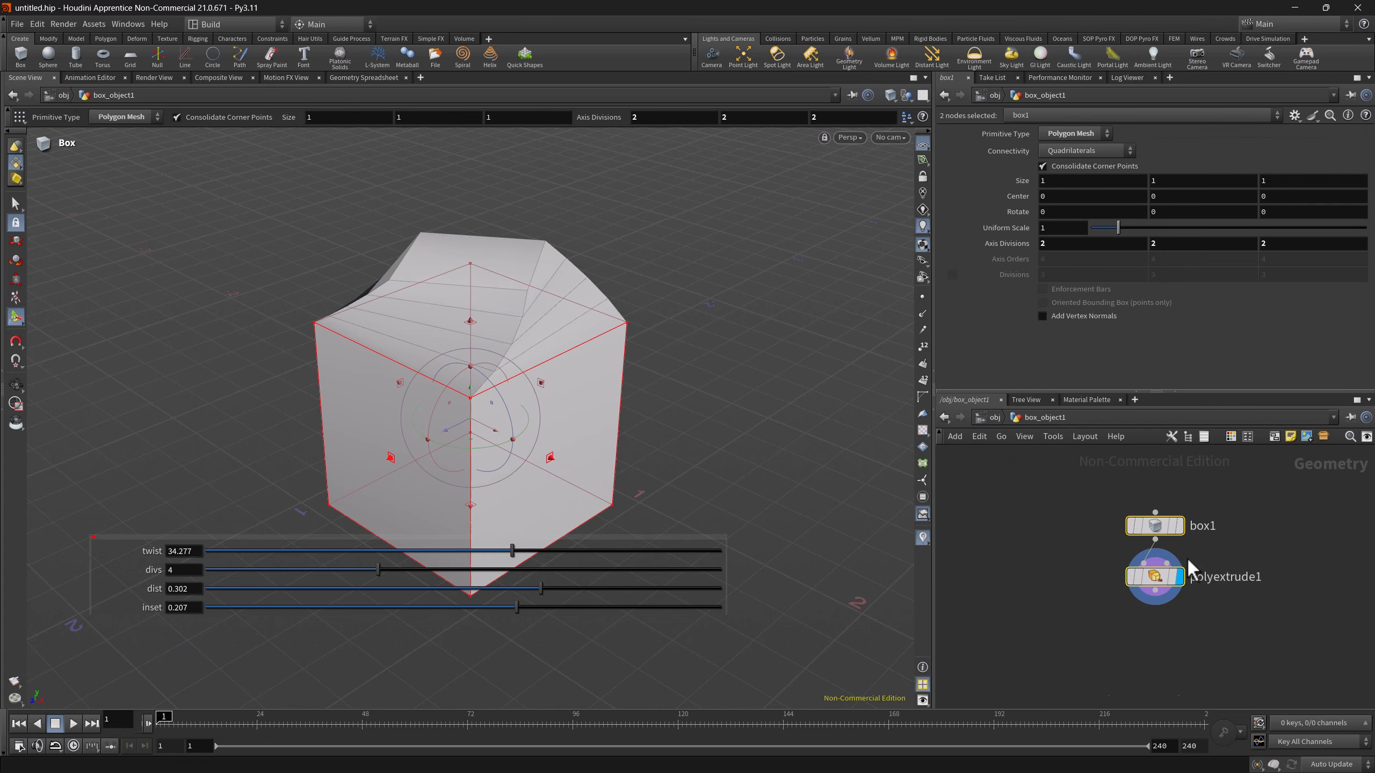
Move the box1 and polyextrude1 nodes aside in the network and add a Sphere node beside them.
drag(1161, 530, 994, 532)
click(1168, 525)
key(Tab)
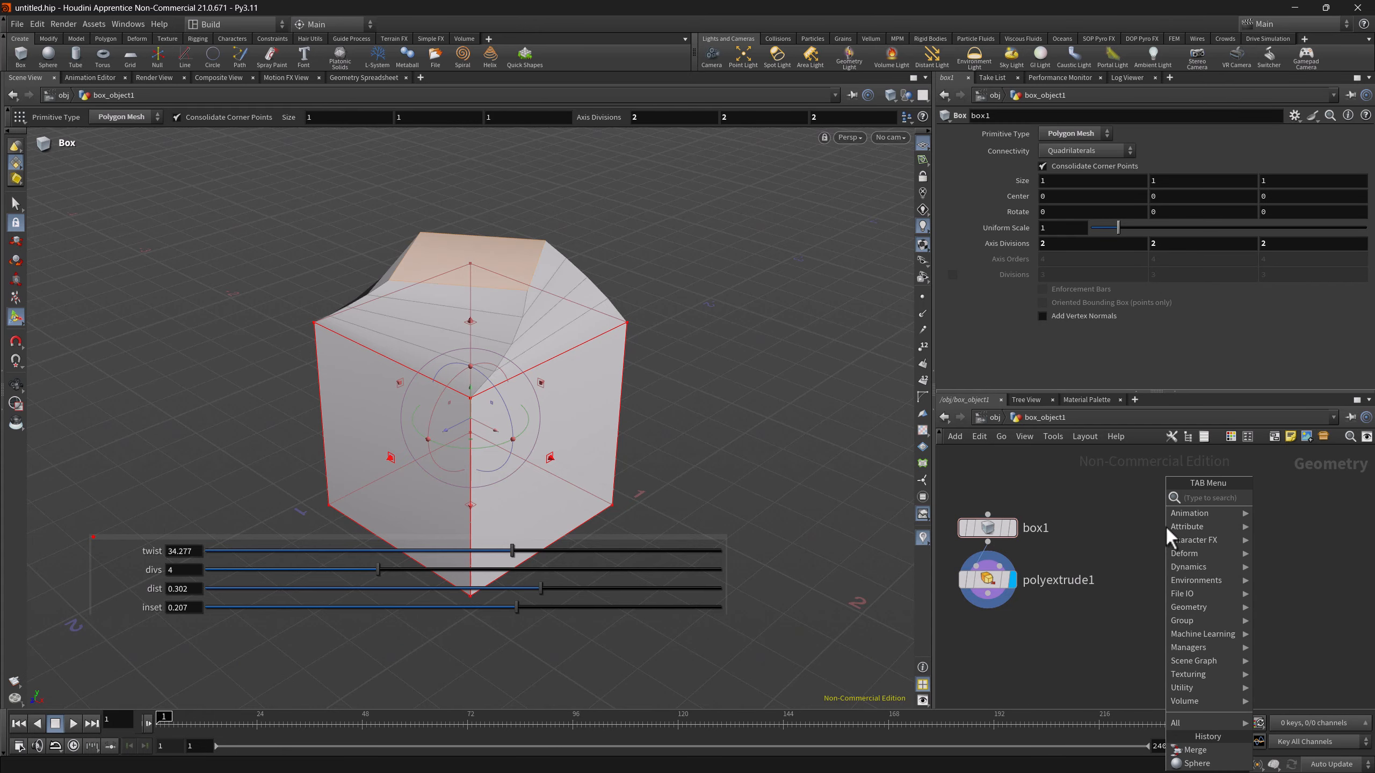
text(spher)
key(Return)
click(1165, 525)
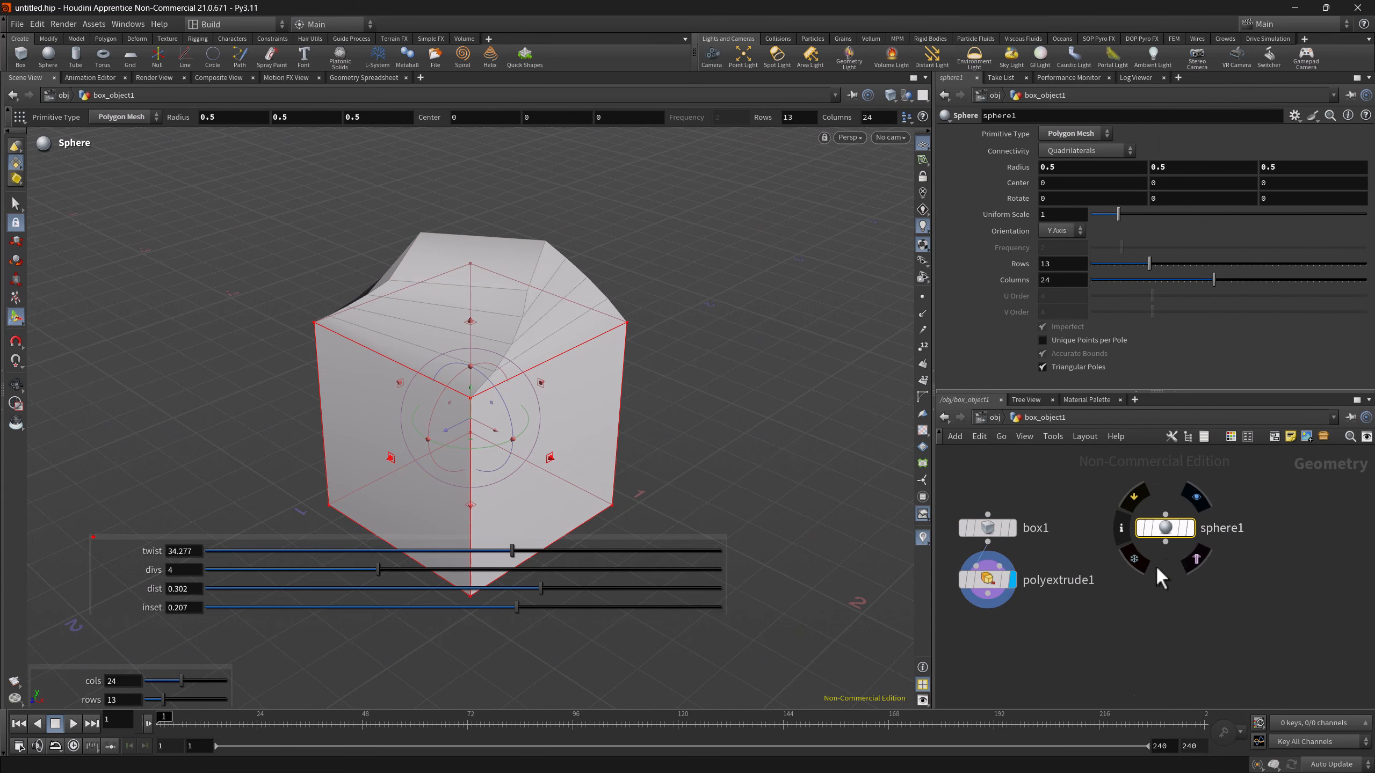
Append a Transform node to sphere1 and move the sphere along Z to about -2.04, clear of the box.
click(1166, 541)
key(Tab)
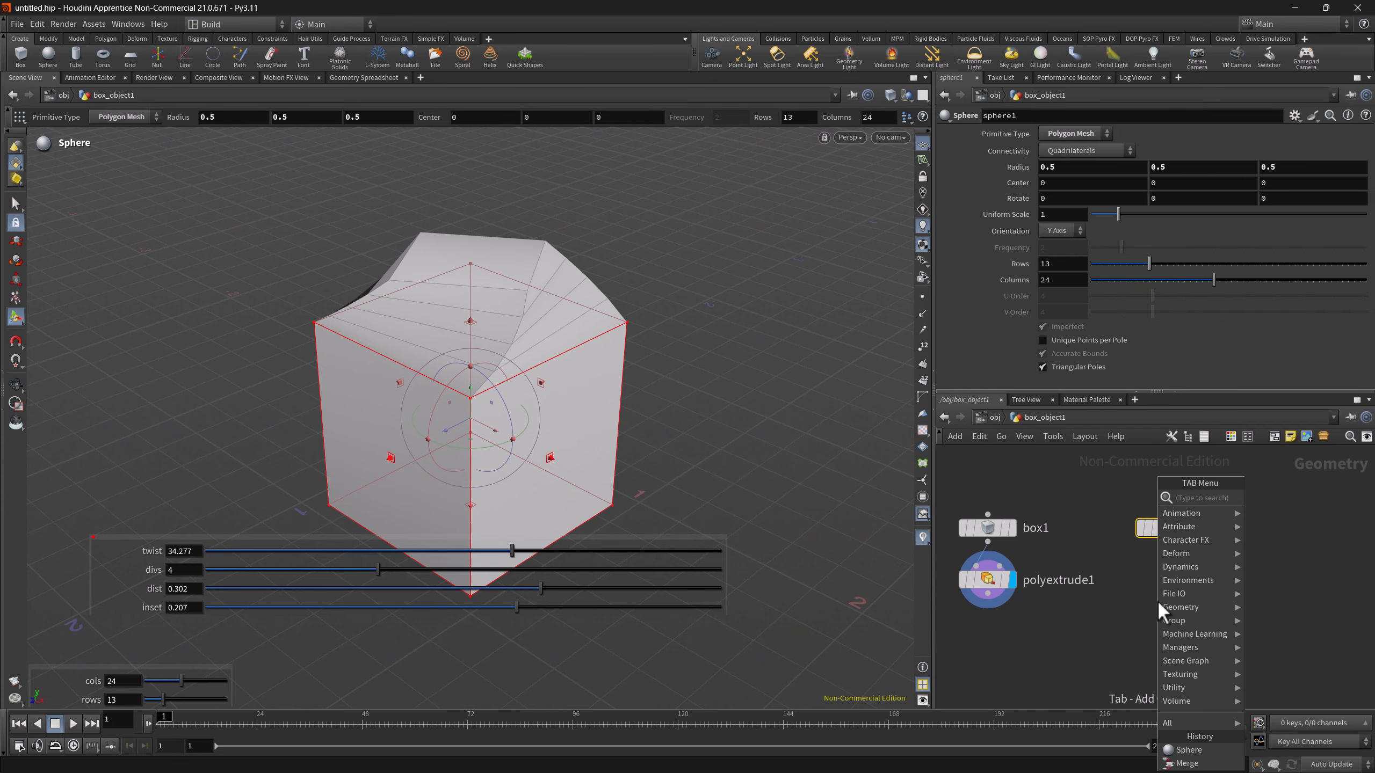
text(trans)
key(Return)
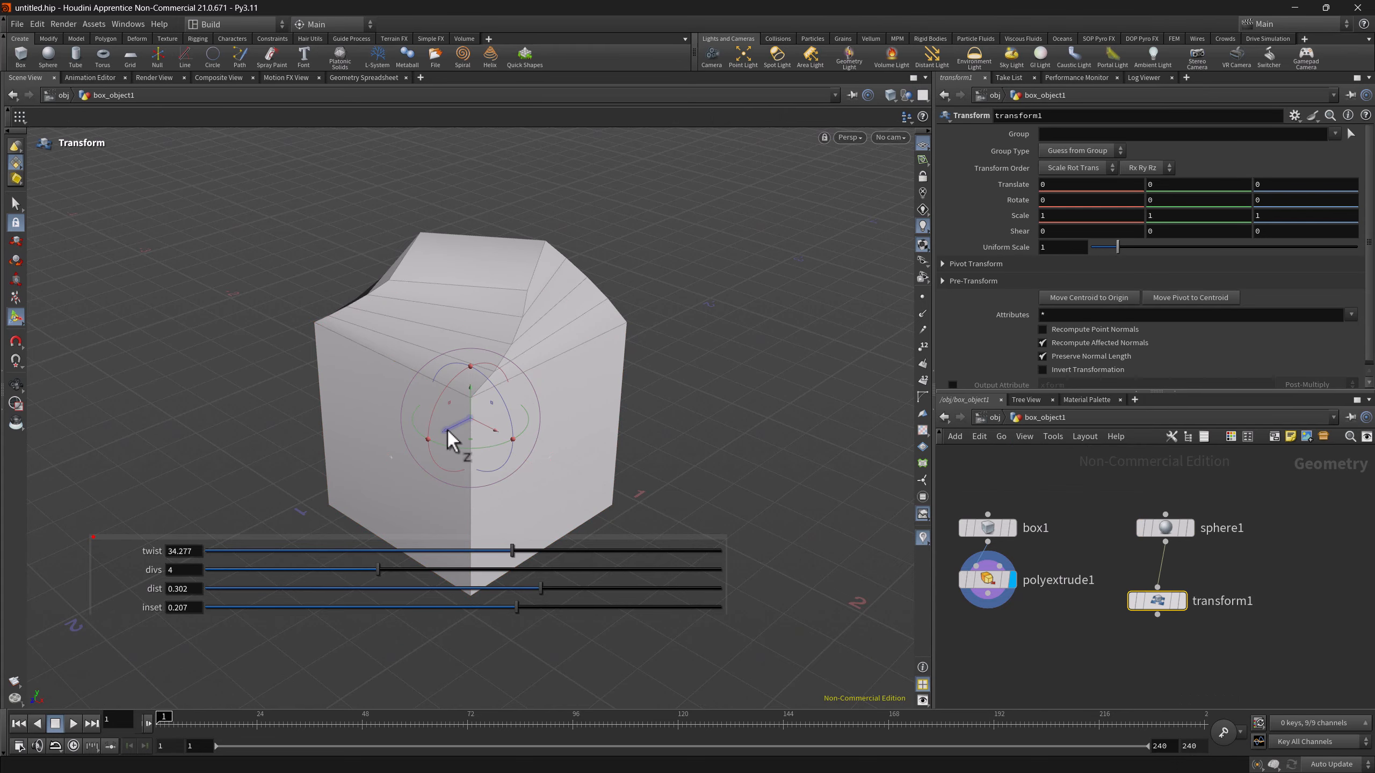
drag(451, 439, 713, 337)
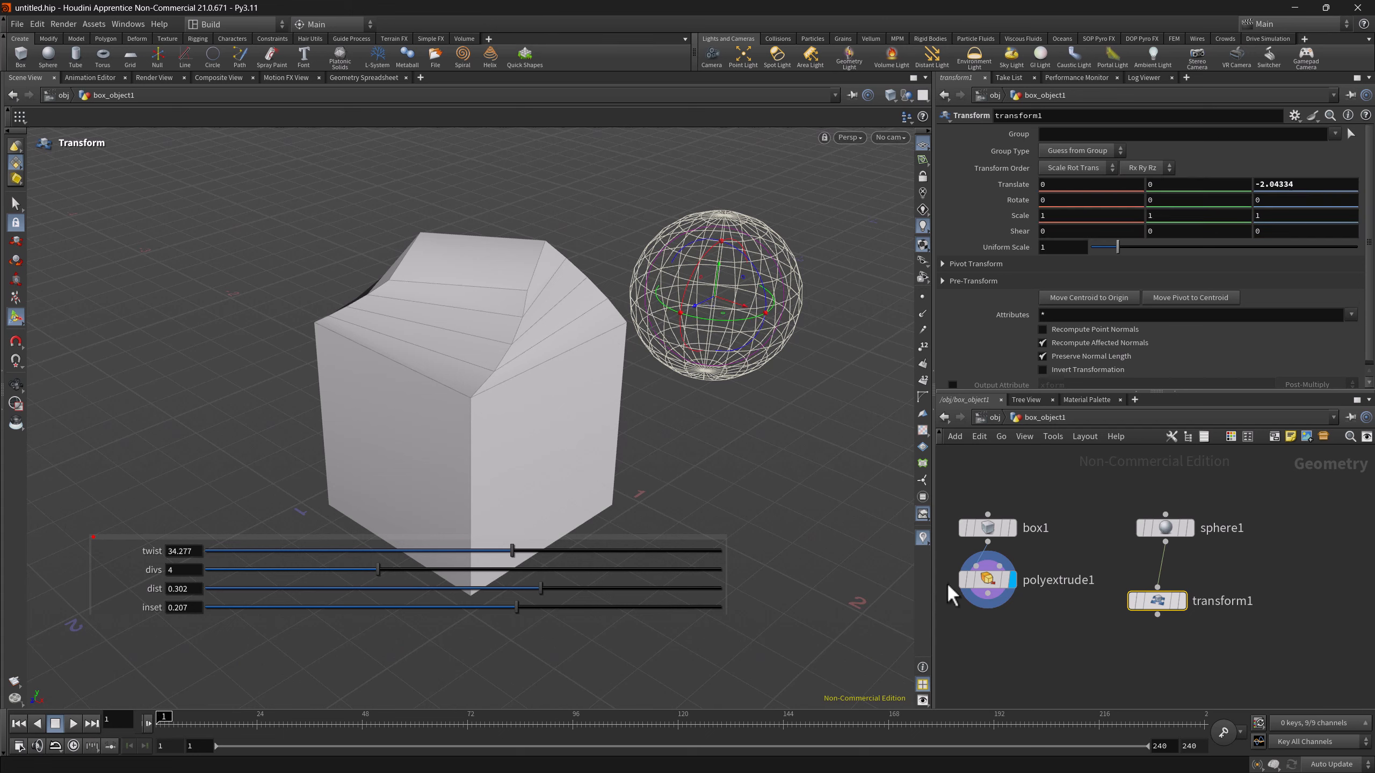
Combine polyextrude1 and transform1 in a new Merge node and display it.
drag(946, 583, 1212, 644)
click(1157, 615)
alt+click(1094, 631)
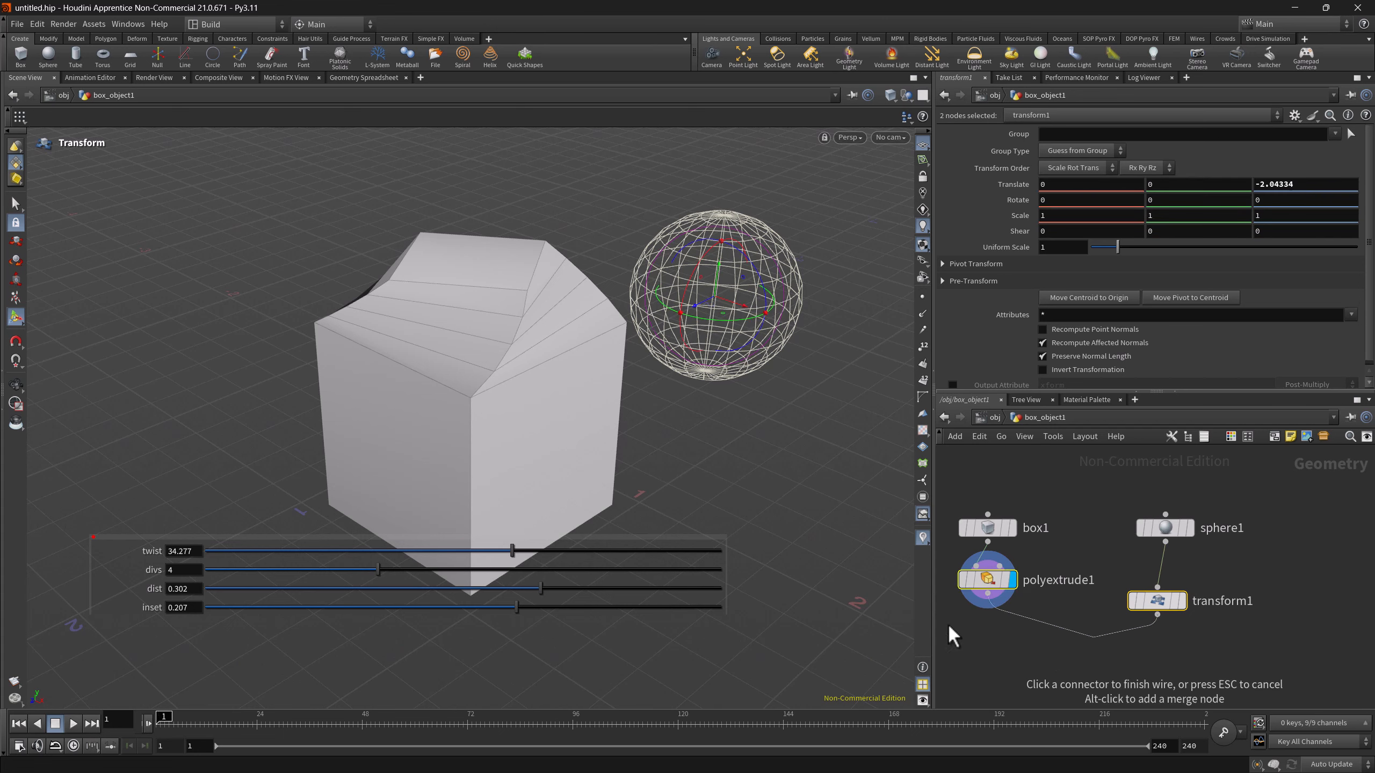
Set divs to 5, dist to about 0.534 and inset to about 0.317 with the persistent viewport sliders.
drag(365, 574, 600, 588)
click(518, 605)
mouse_move(519, 606)
mouse_down()
mouse_move(479, 606)
mouse_move(582, 602)
mouse_move(545, 605)
mouse_up()
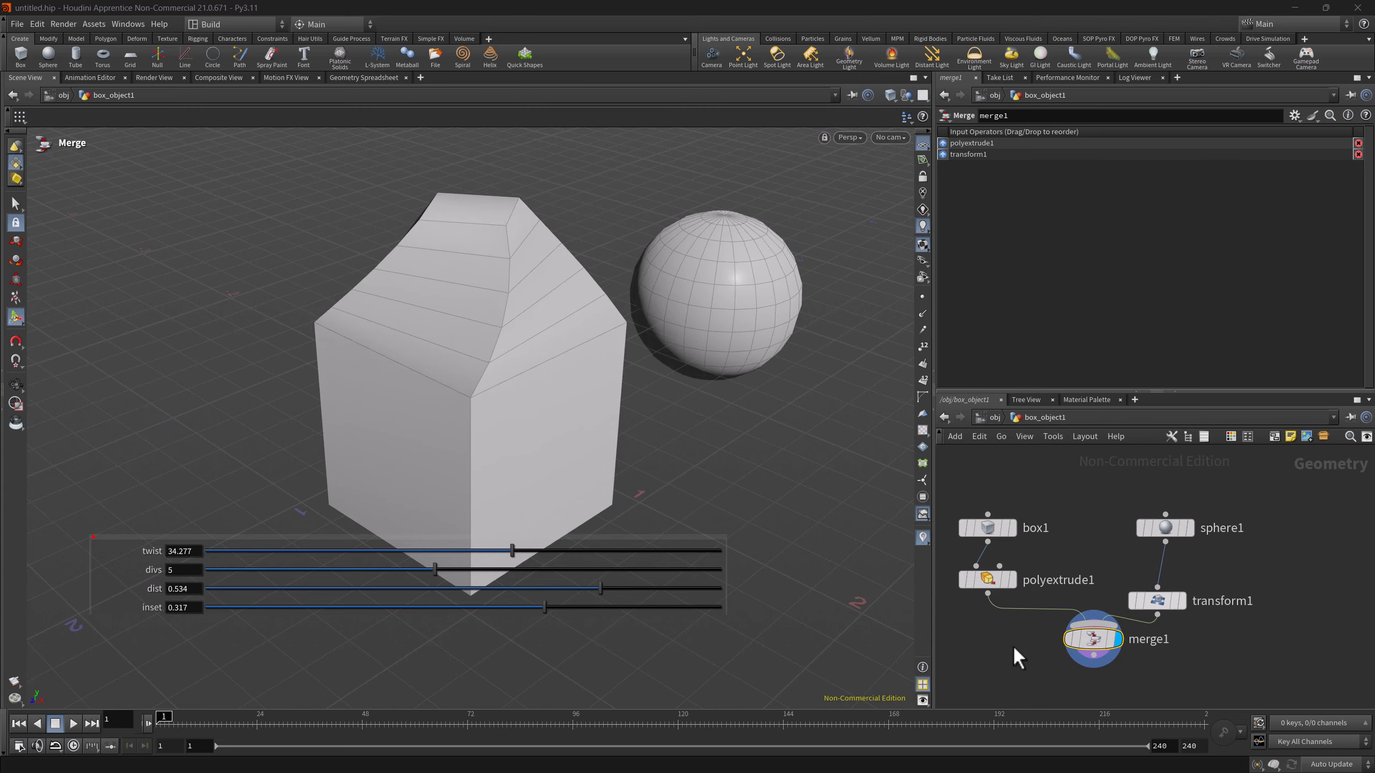
Go up to the object level and back into box_object1, and turn off persistence for the Twist slider group.
click(989, 420)
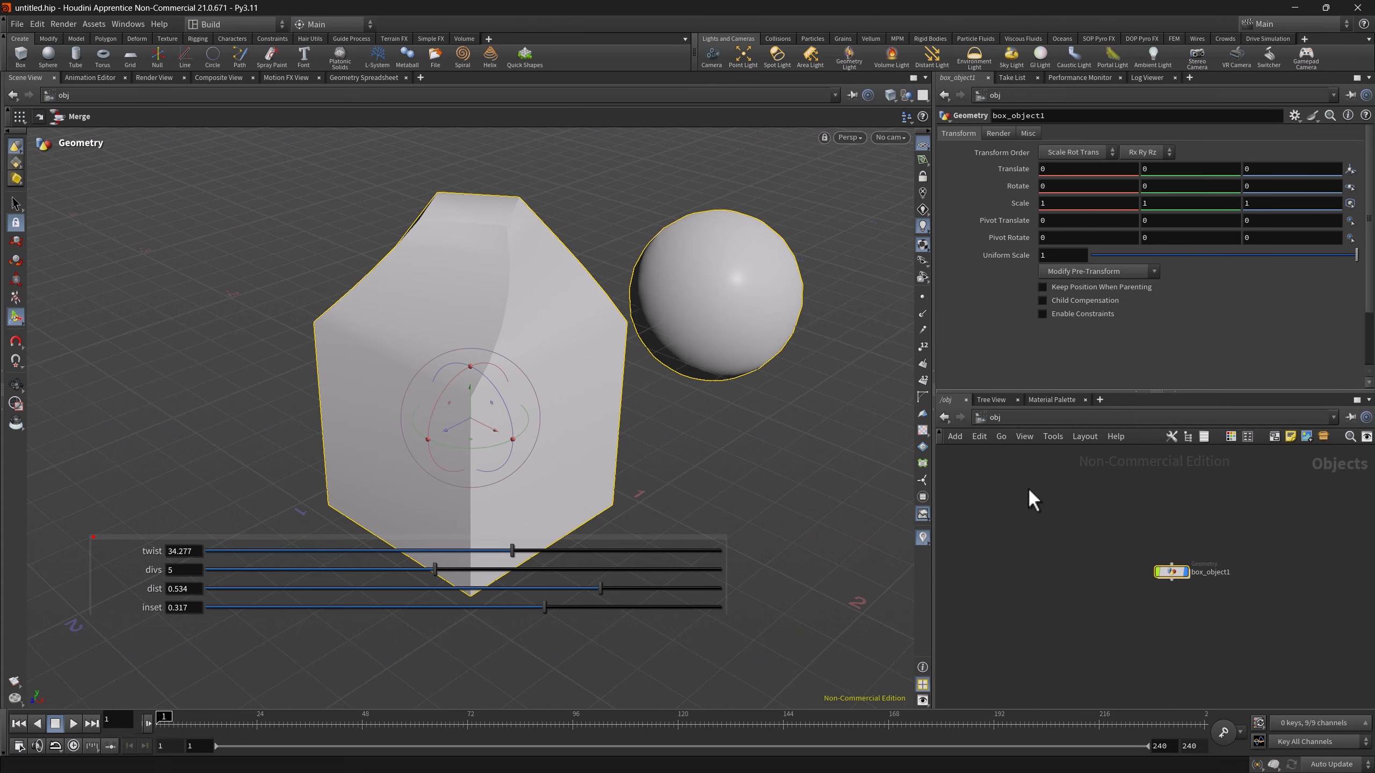
double_click(1170, 572)
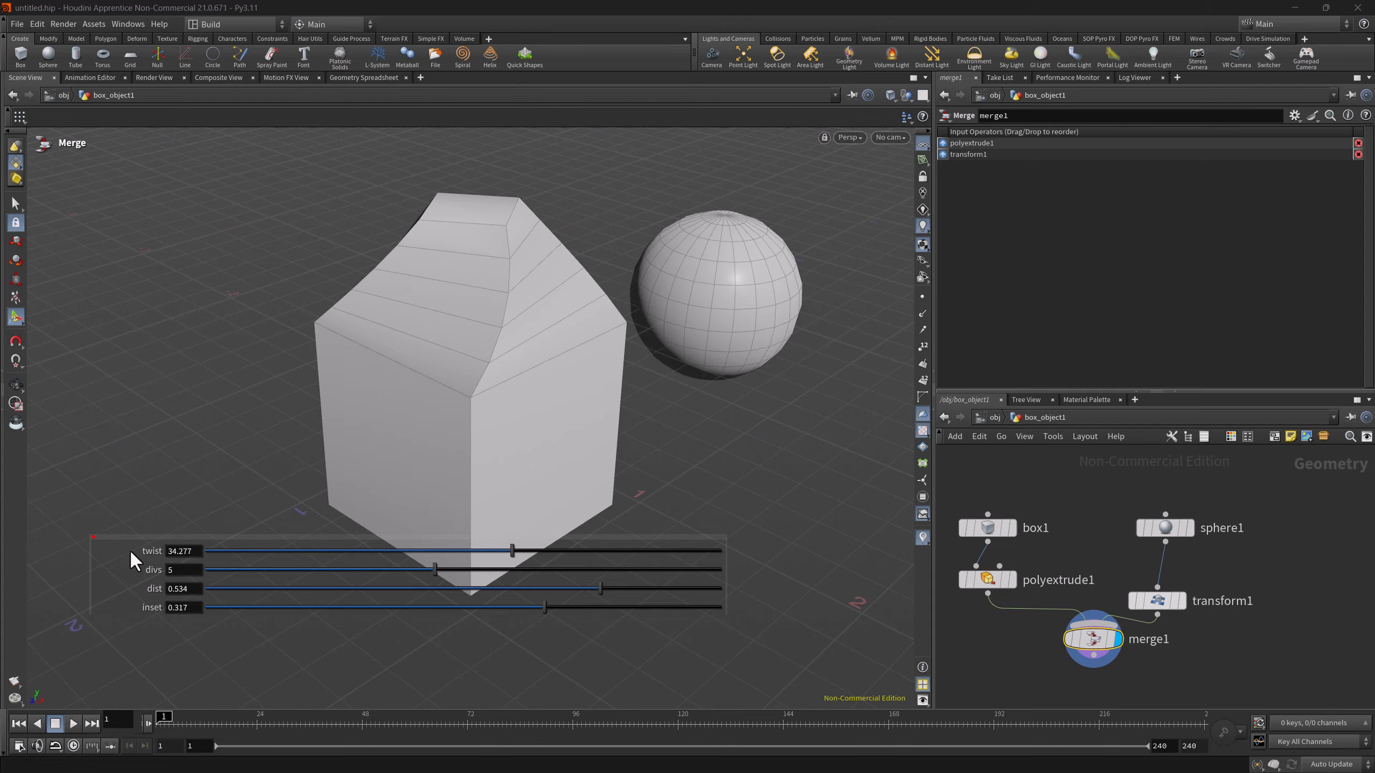
right_click(171, 538)
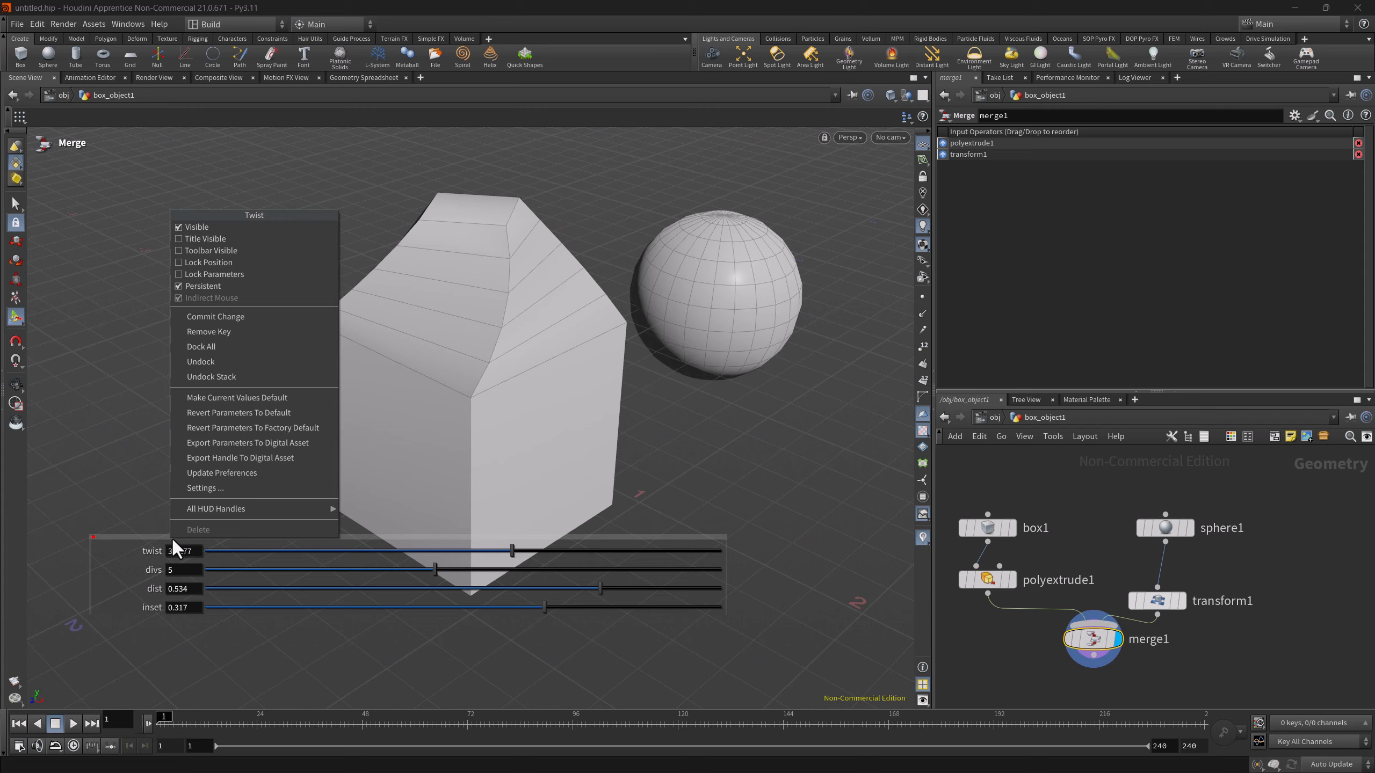
click(178, 286)
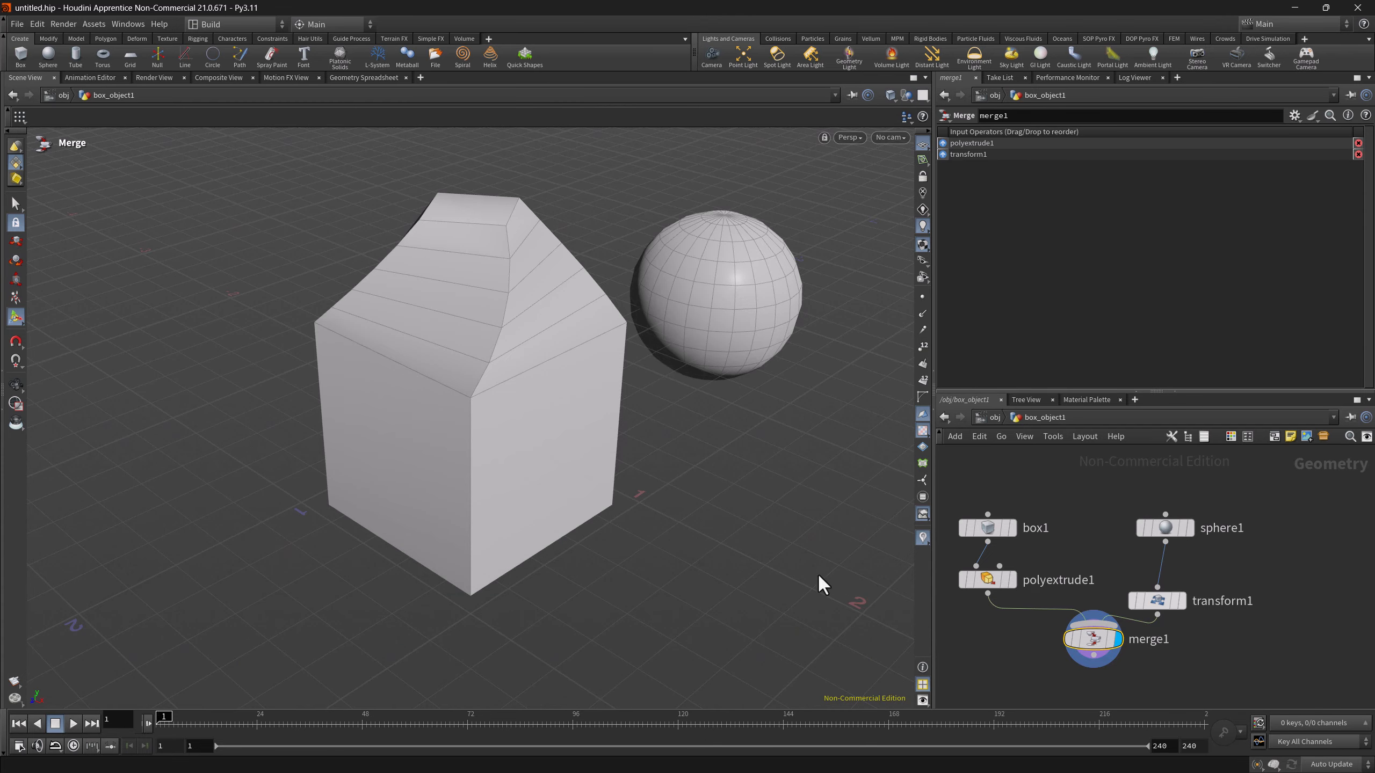
Revert the PolyExtrude slider parameters to default and set twist to 1.17, dist to -0.581 and inset to 0.19.
right_click(275, 560)
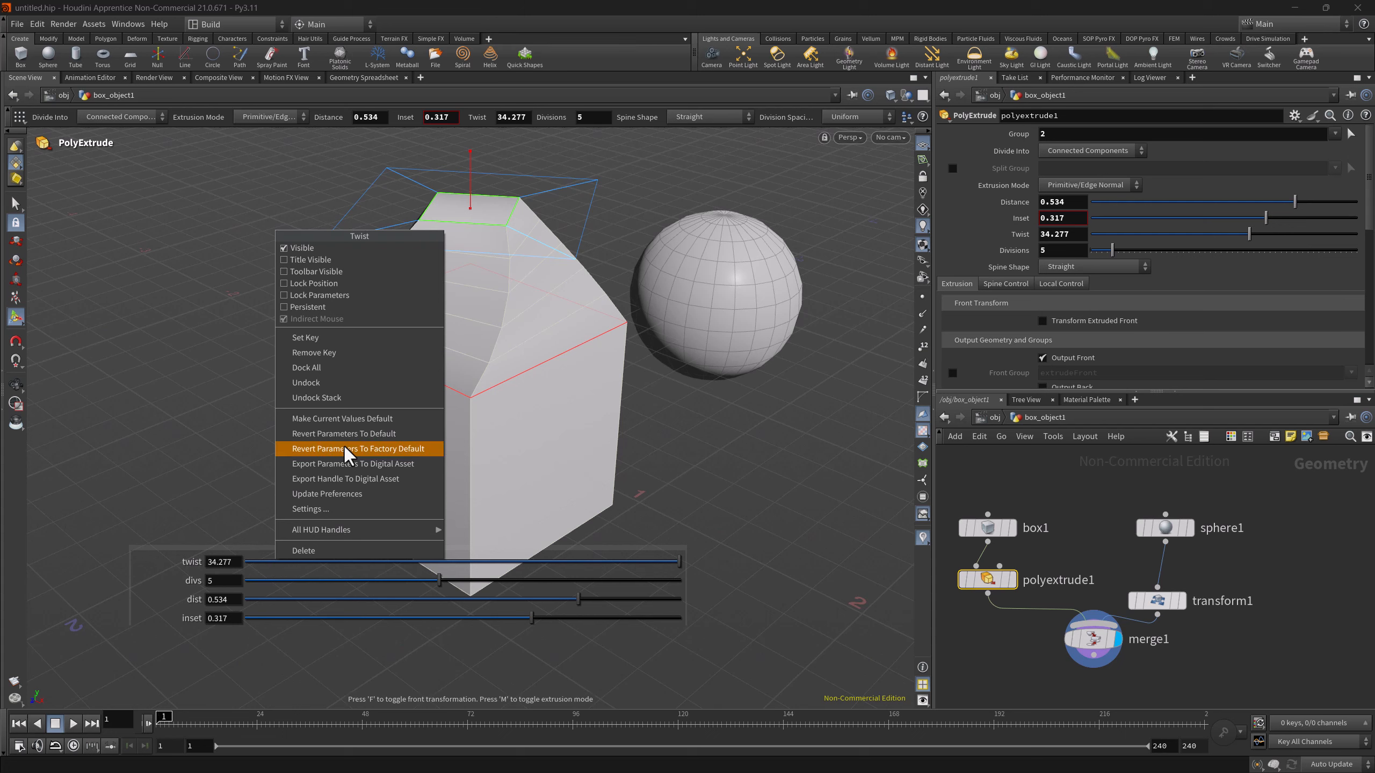
click(310, 436)
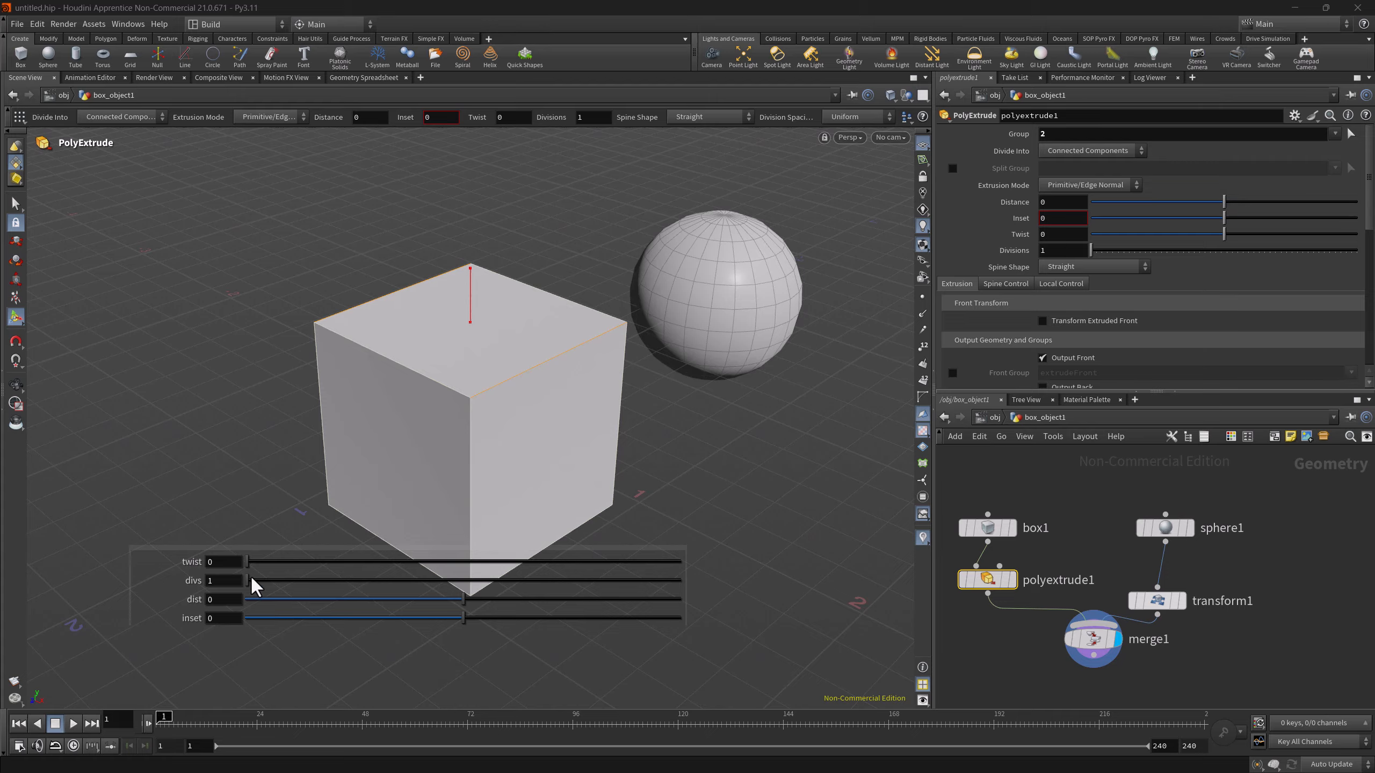
drag(438, 603, 504, 619)
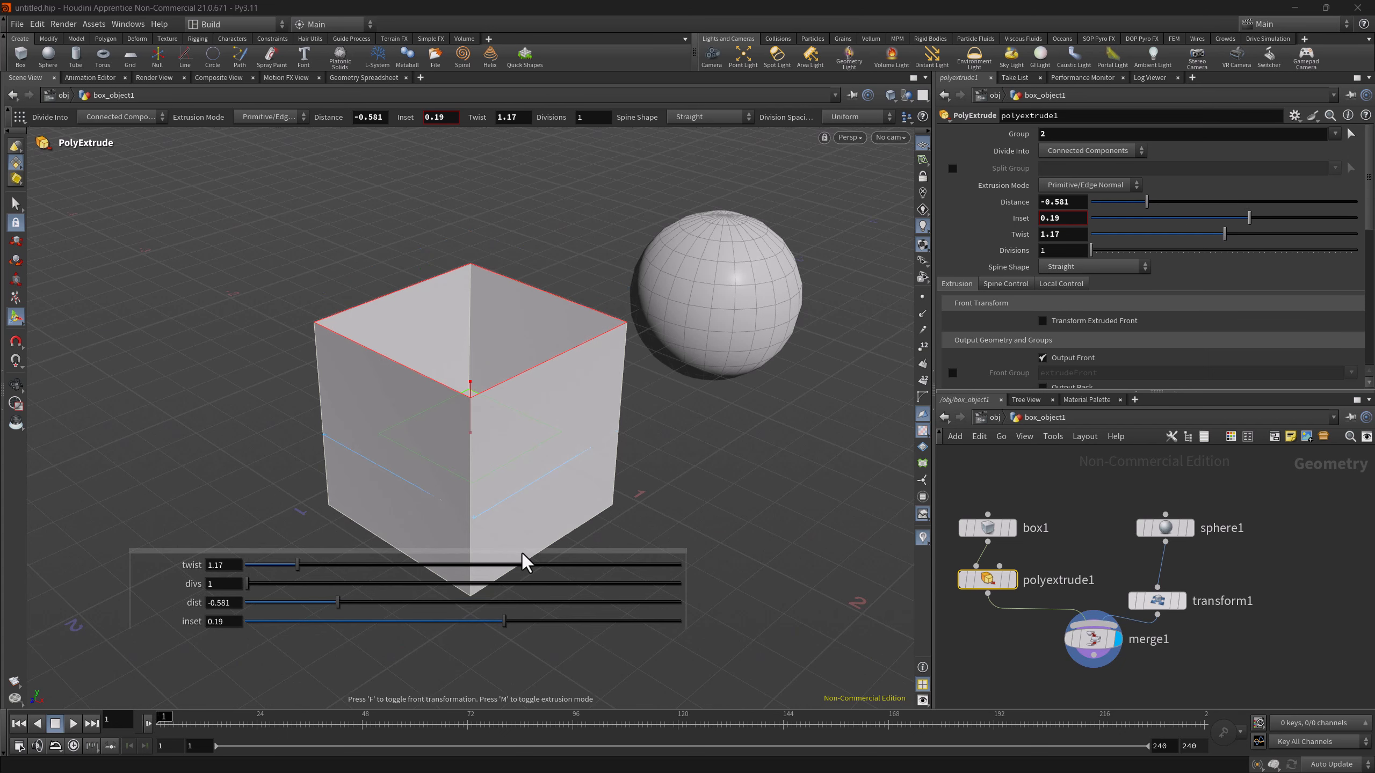
Move the entire docked slider stack slightly lower and detach the twist slider above it.
ctrl+drag(522, 551, 479, 589)
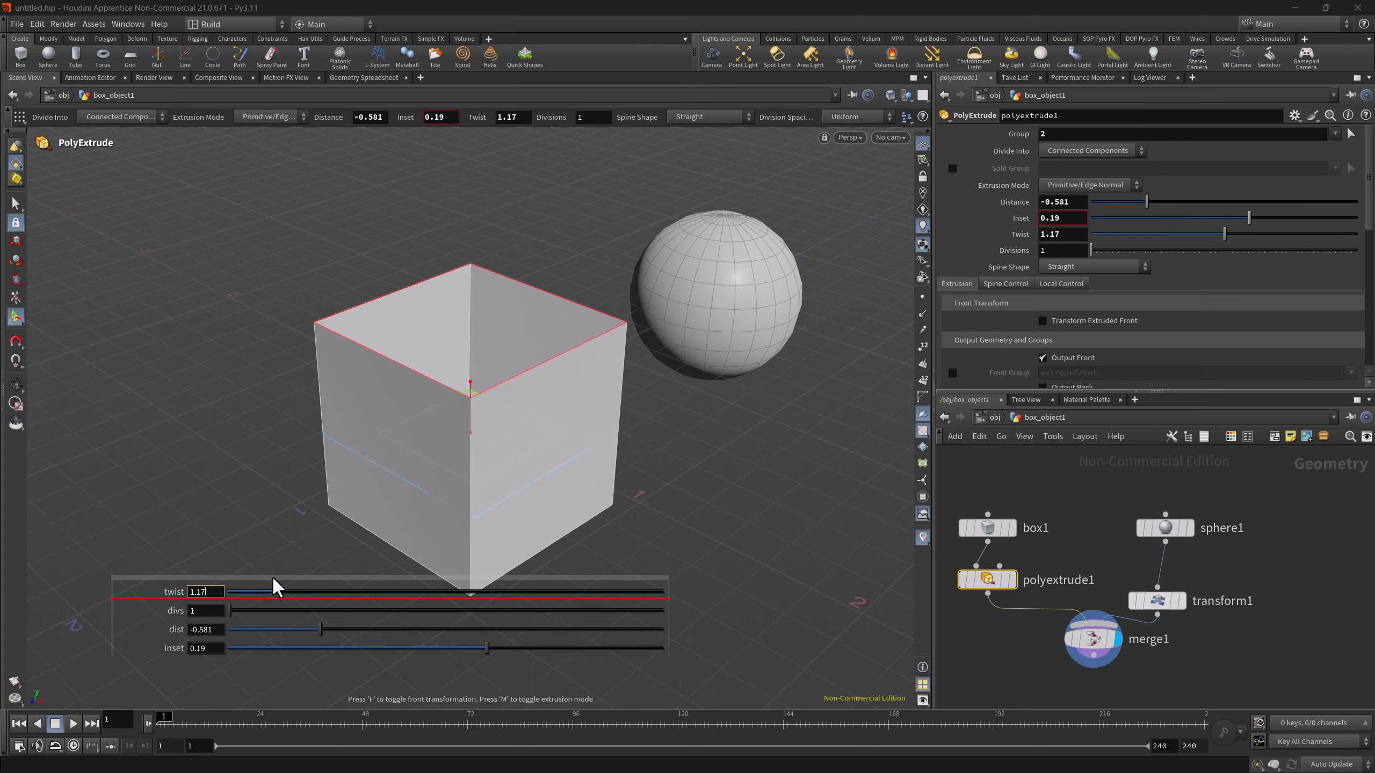
drag(271, 576, 278, 517)
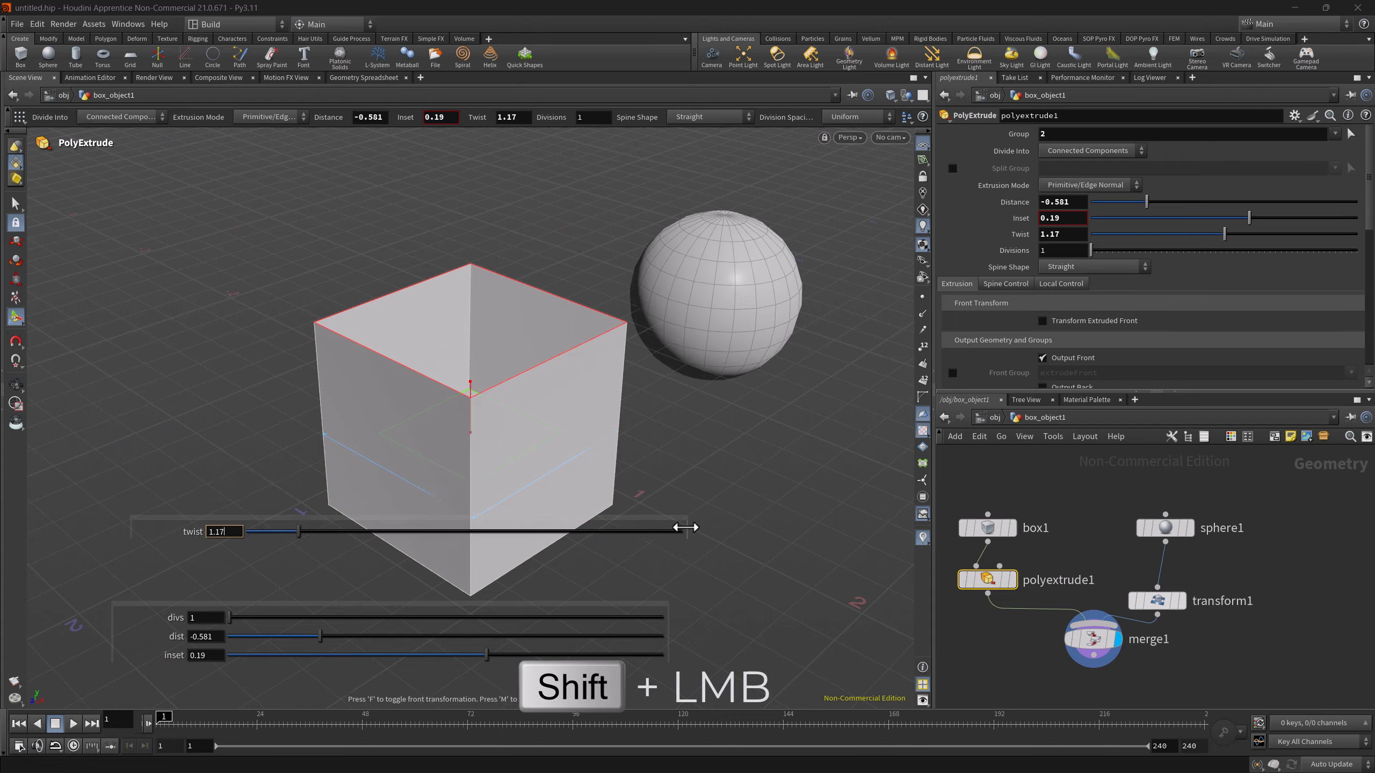
Shorten the detached twist slider's panel and dock it back on top of the divs slider.
shift+drag(690, 533, 457, 533)
drag(296, 522, 285, 574)
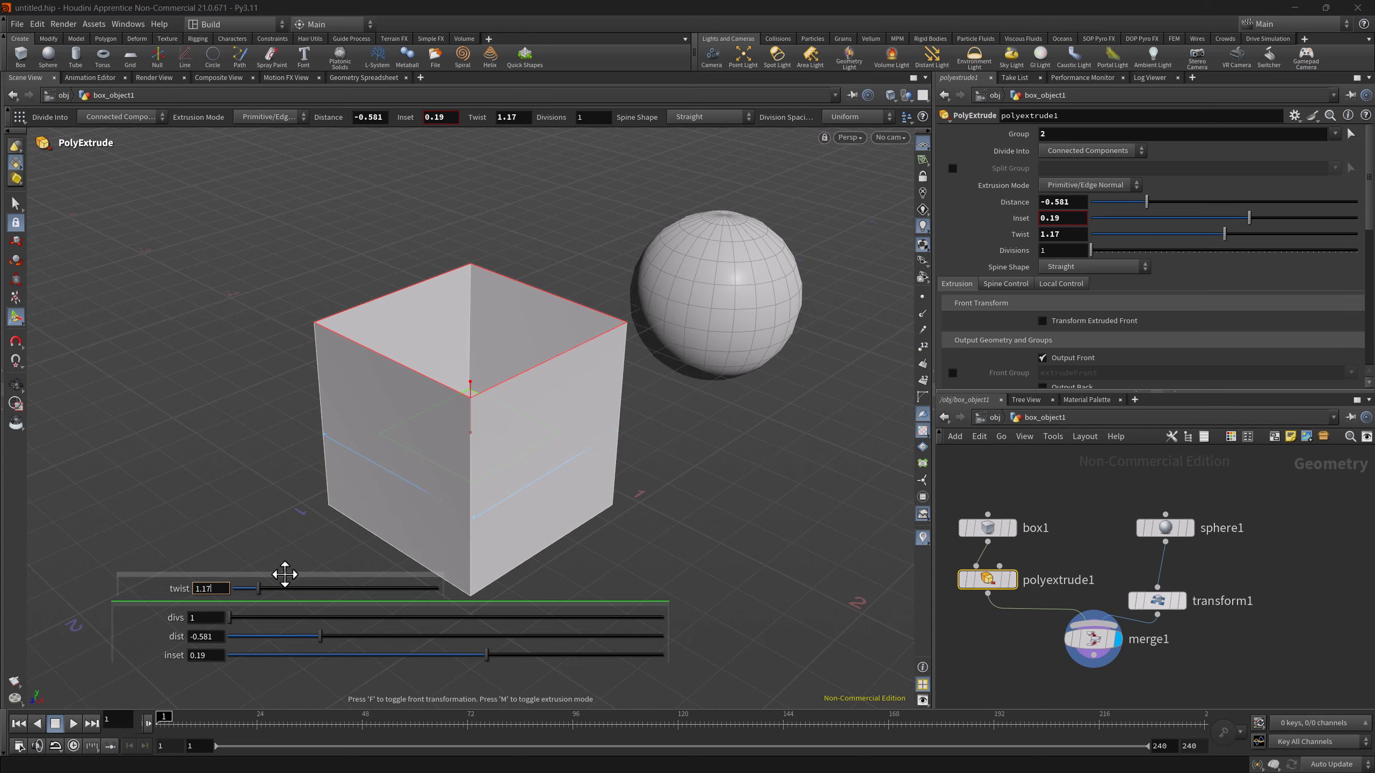
drag(285, 574, 318, 593)
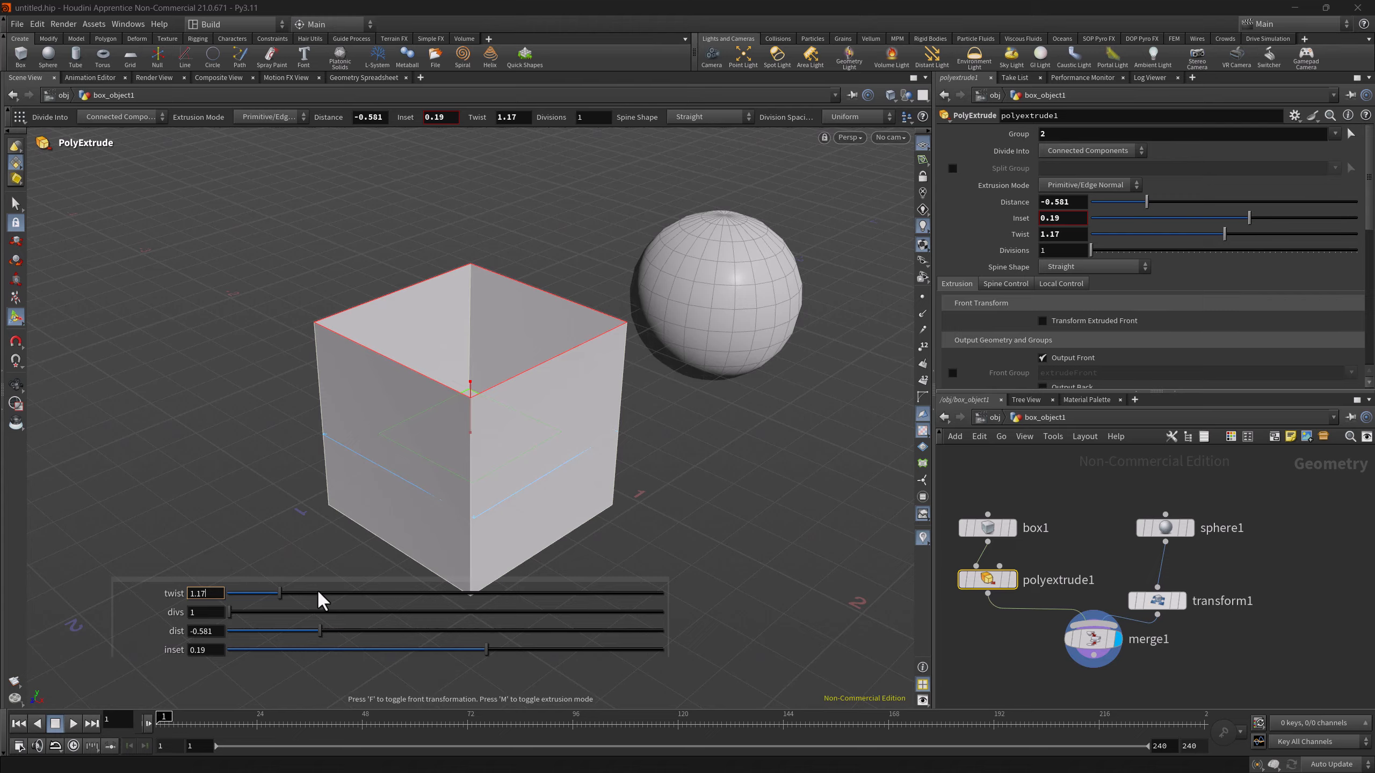
Detach the twist slider from the stack and delete its HUD handle.
drag(311, 582, 312, 512)
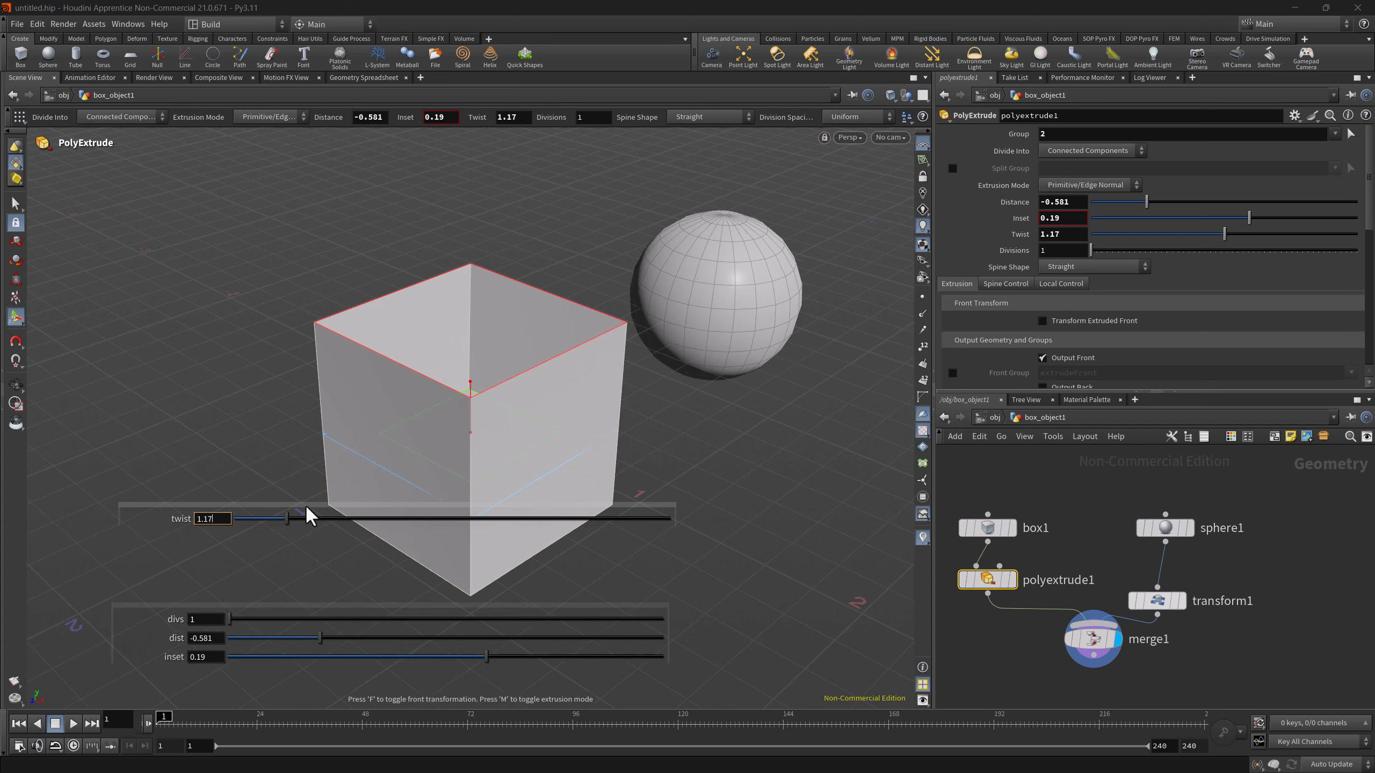
right_click(305, 504)
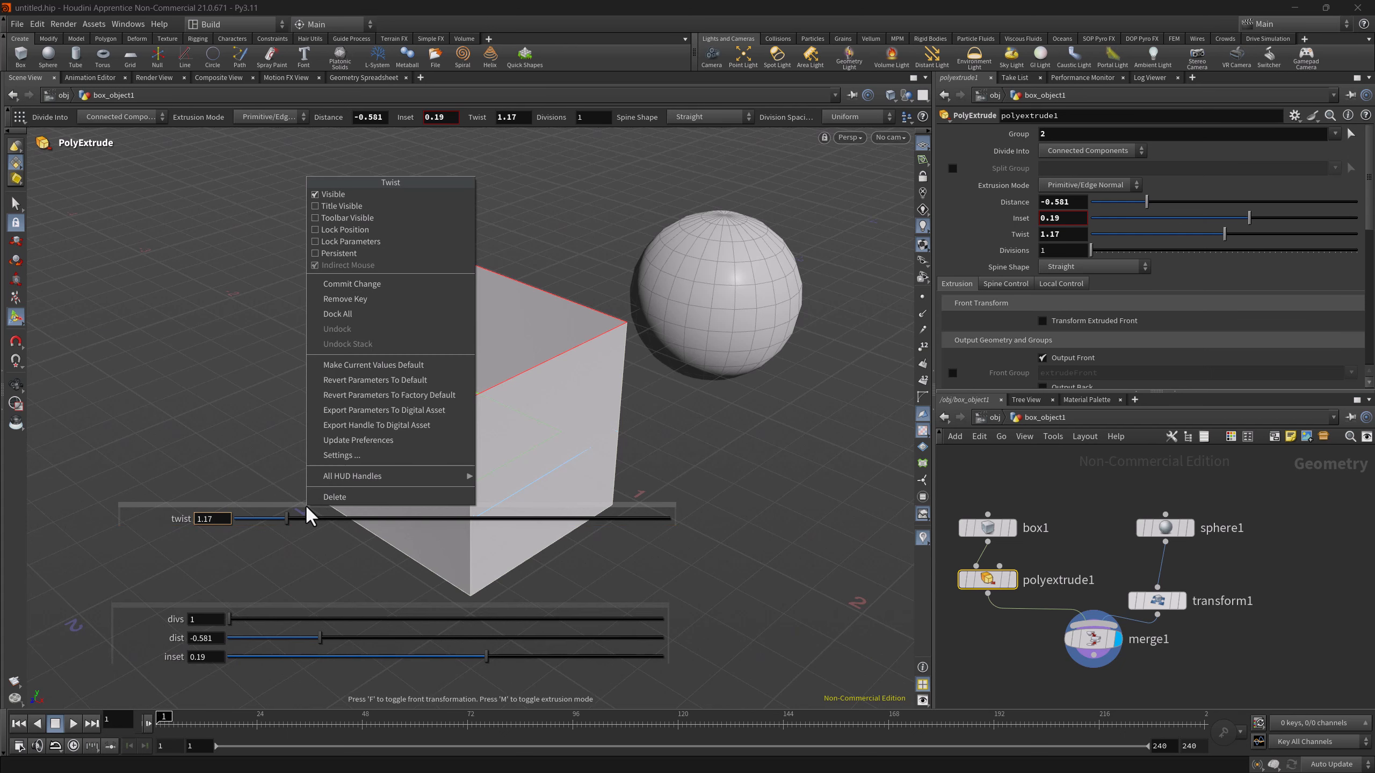
click(359, 501)
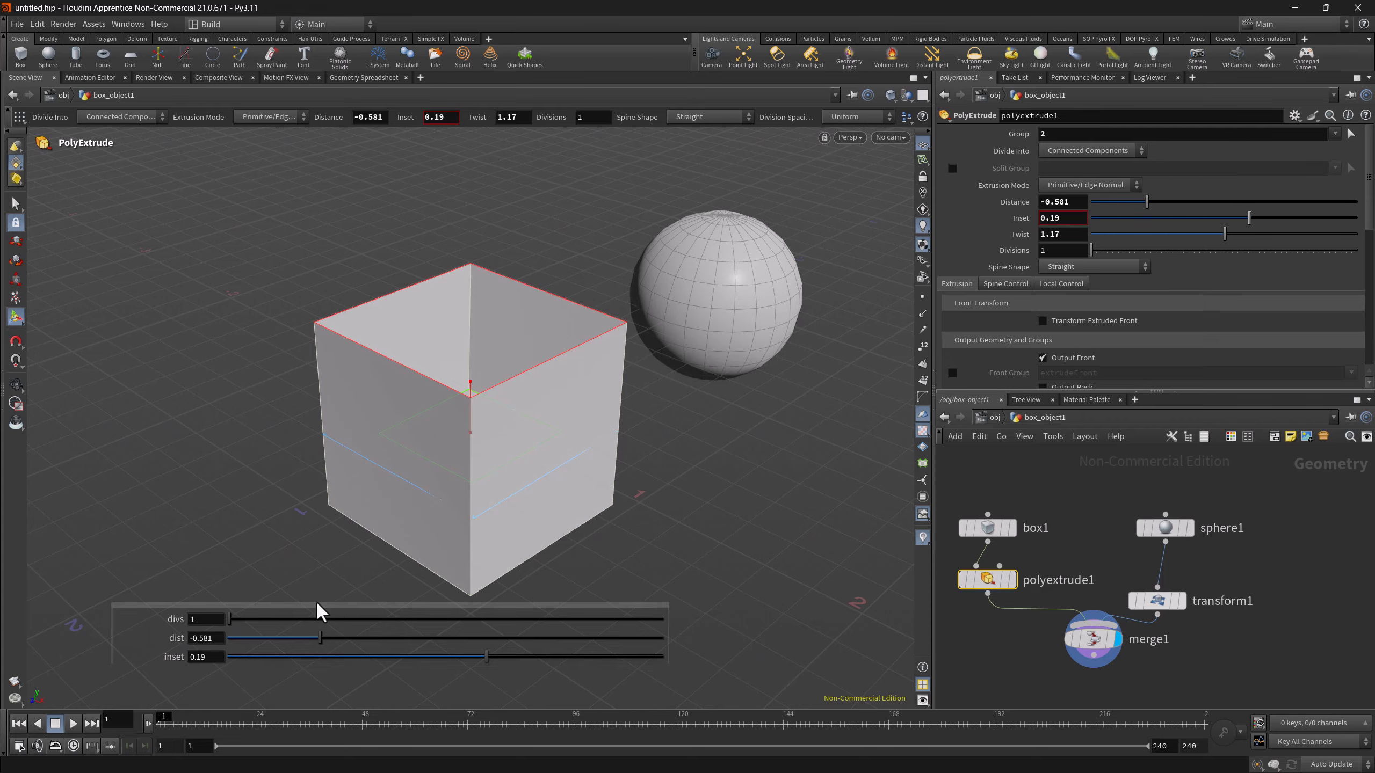
Toggle the visibility of all HUD handles, consulting the All HUD Handles options of the divs slider.
right_click(189, 577)
mouse_move(291, 543)
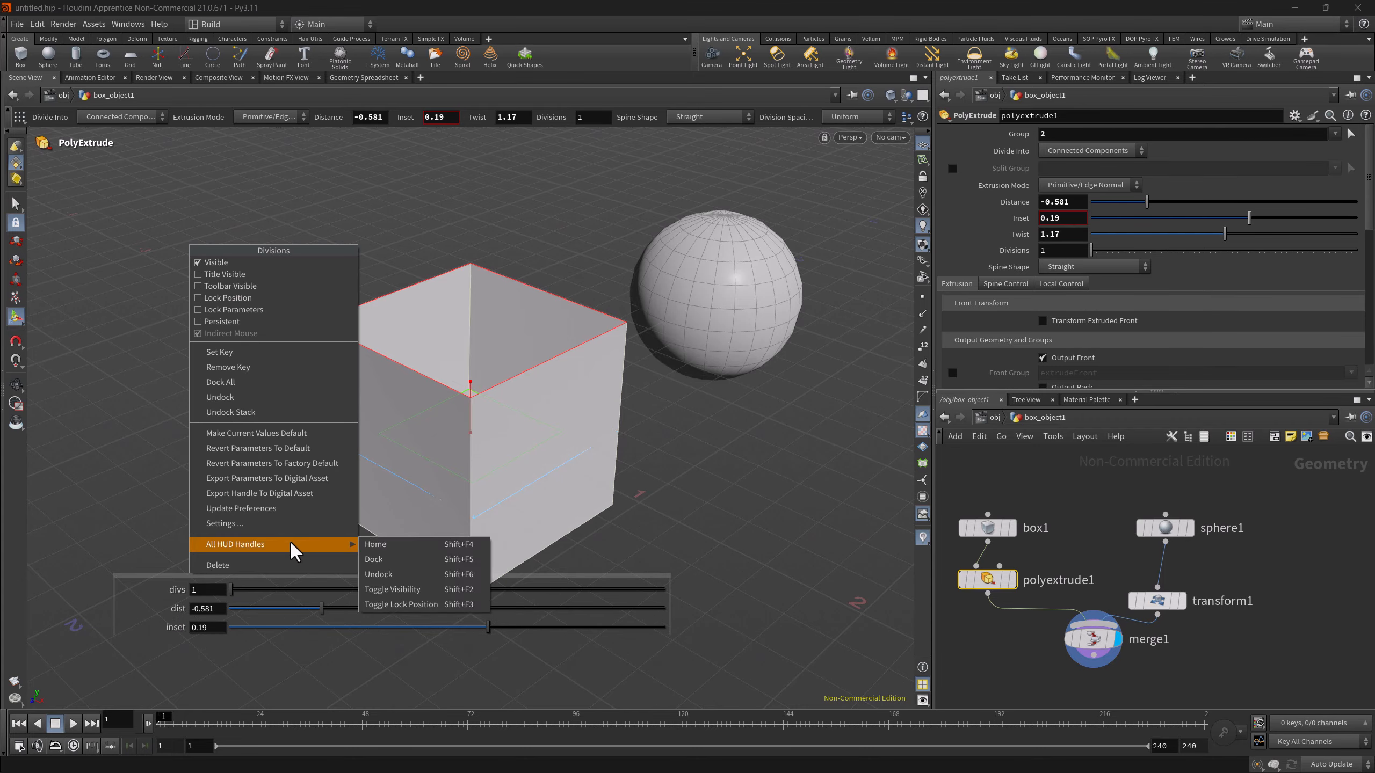
key(shift+F2)
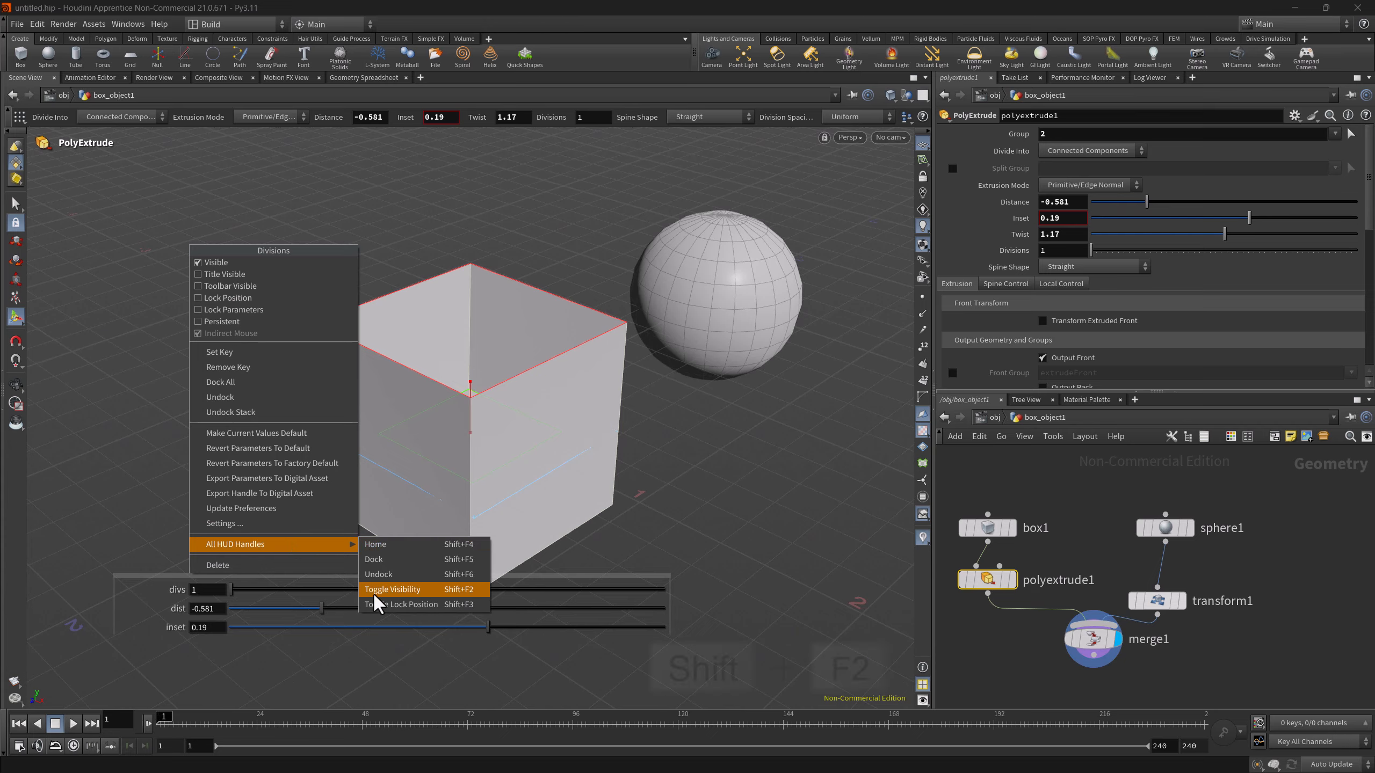
click(144, 609)
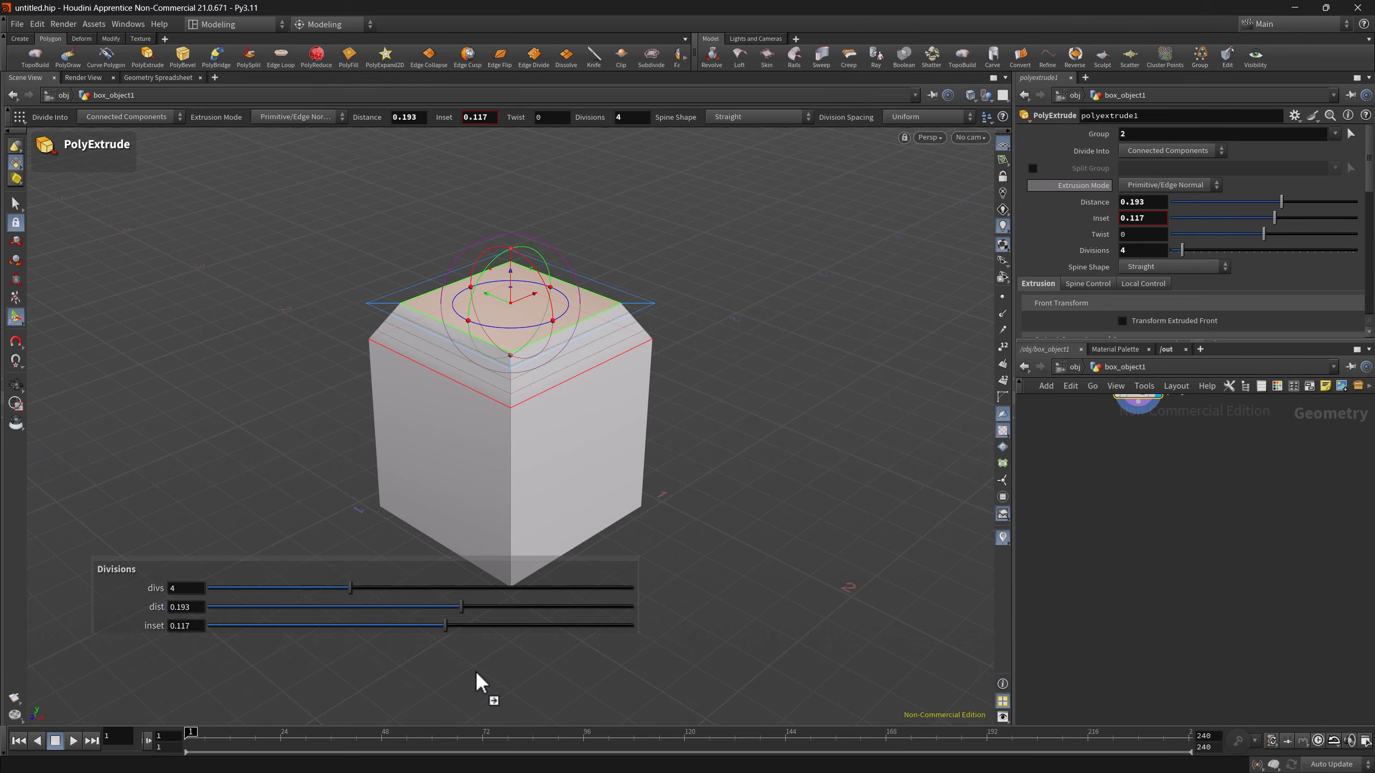
Create a viewport HUD handle from the PolyExtrude Extrusion Mode parameter and place it beside the box.
drag(479, 683, 480, 684)
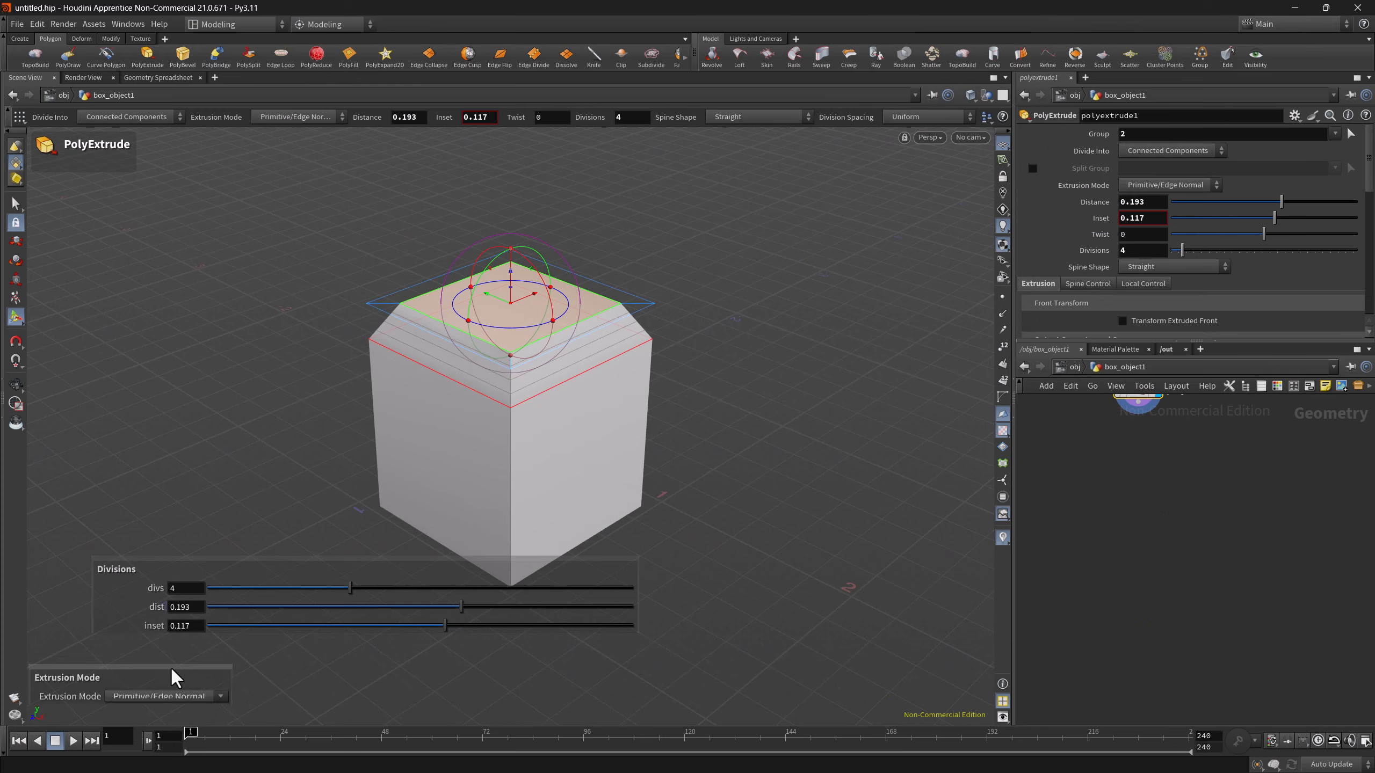
drag(172, 672, 812, 457)
click(812, 457)
click(804, 441)
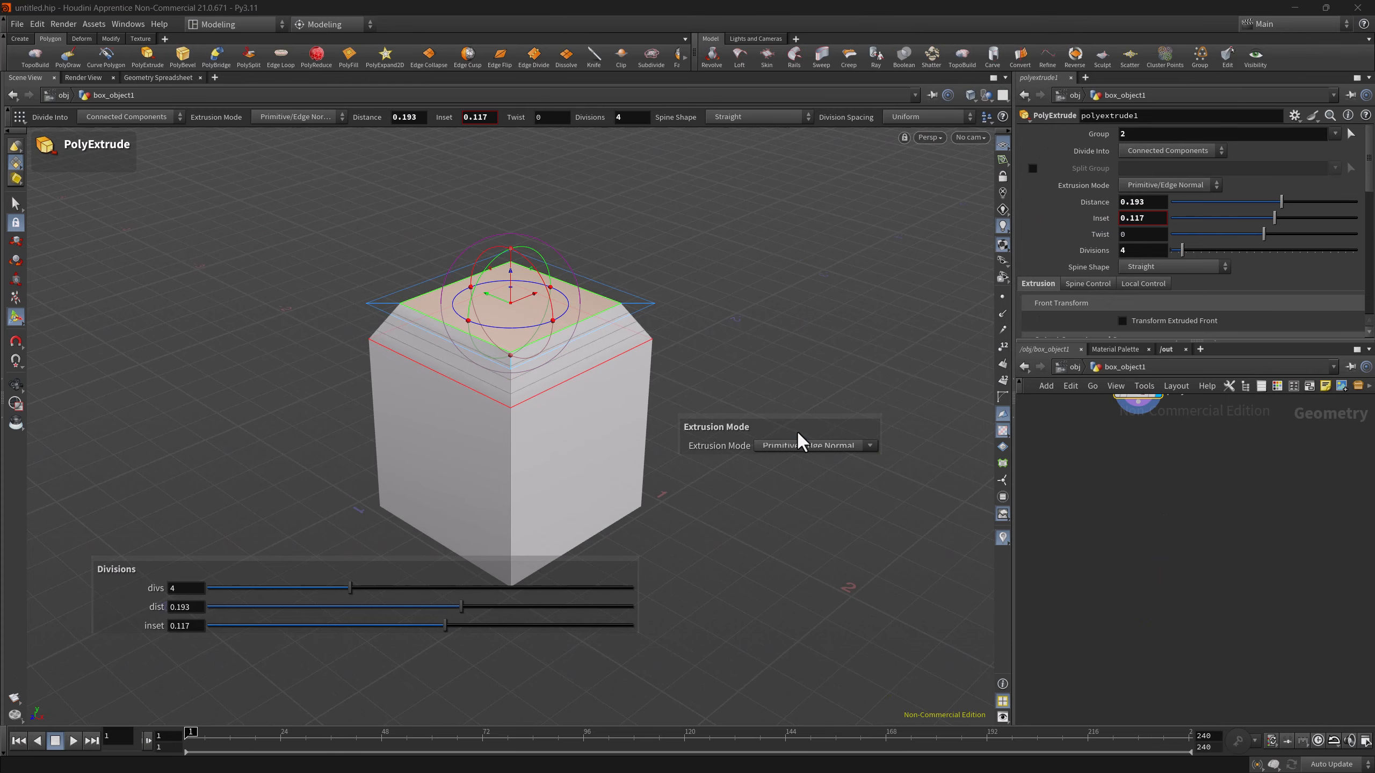
Create a viewport HUD handle from the PolyExtrude Output Front parameter and move it away from its initial corner.
scroll(1091, 295, down, 3)
scroll(1091, 295, down, 2)
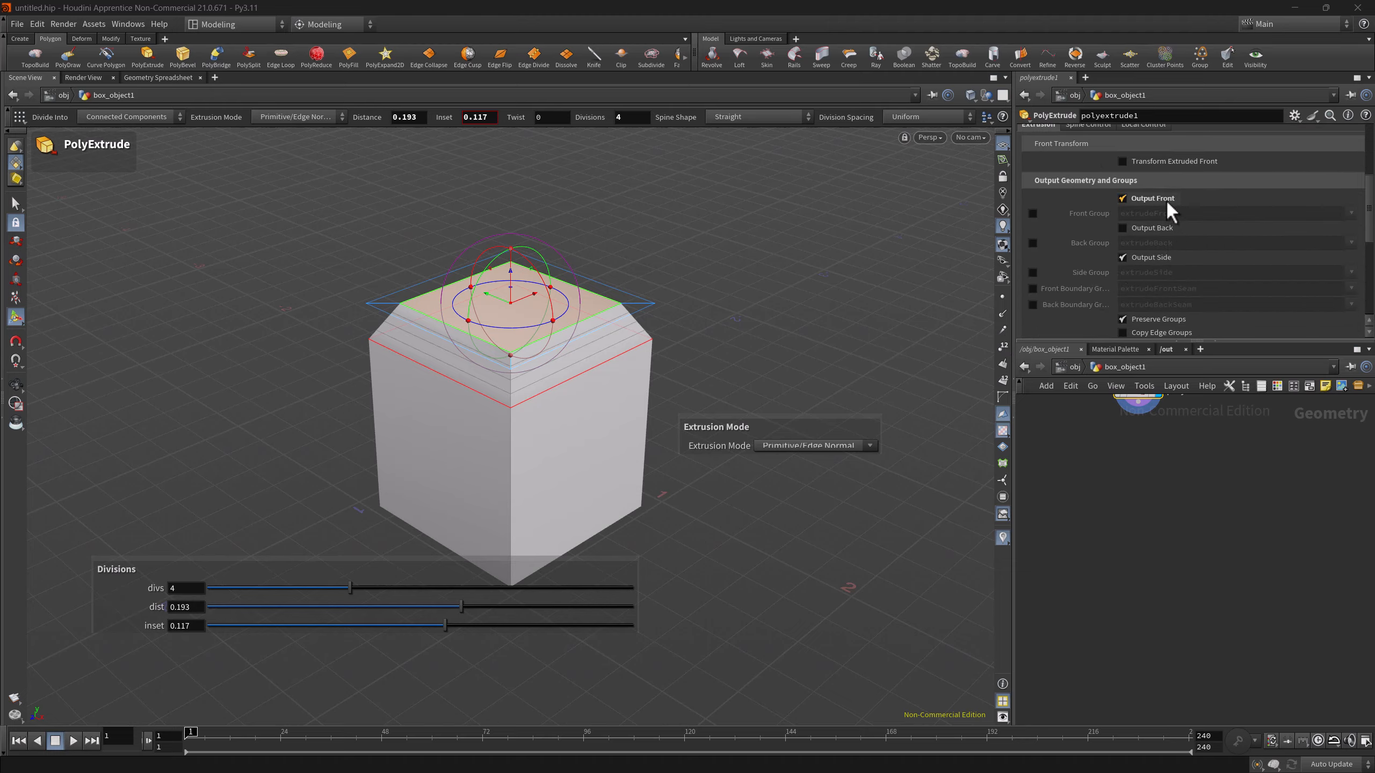
drag(1166, 203, 439, 684)
drag(138, 672, 296, 647)
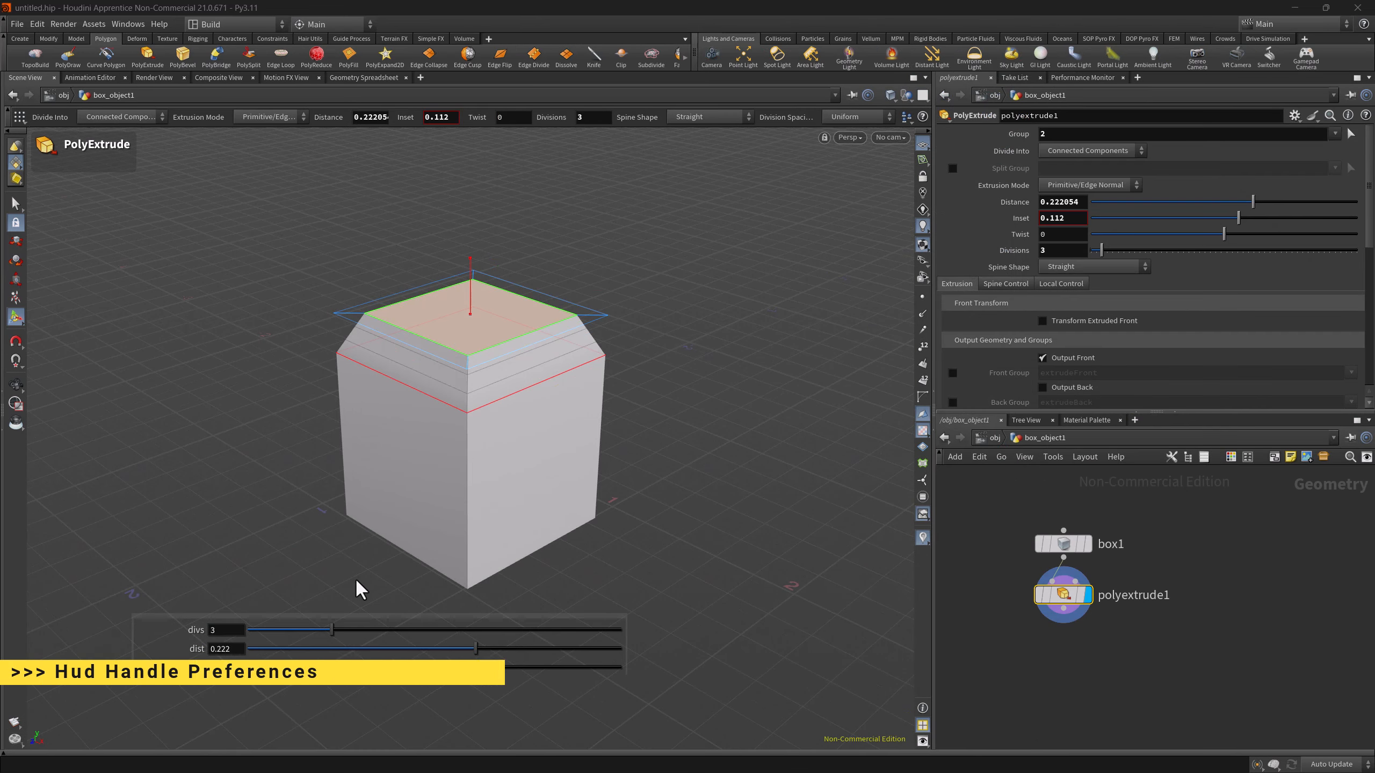
Enable Draw Background in the HUD Handles preferences and apply the change.
click(36, 24)
mouse_move(78, 139)
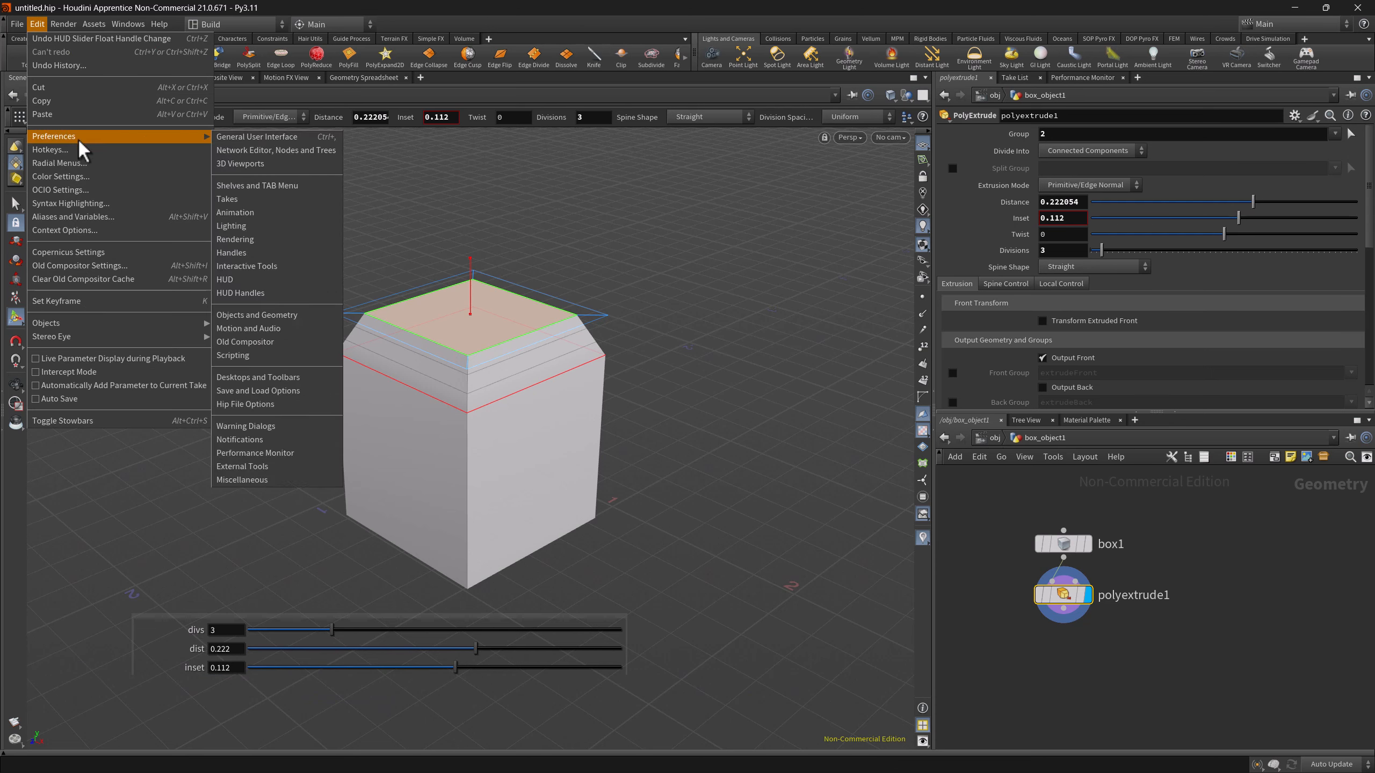
click(264, 295)
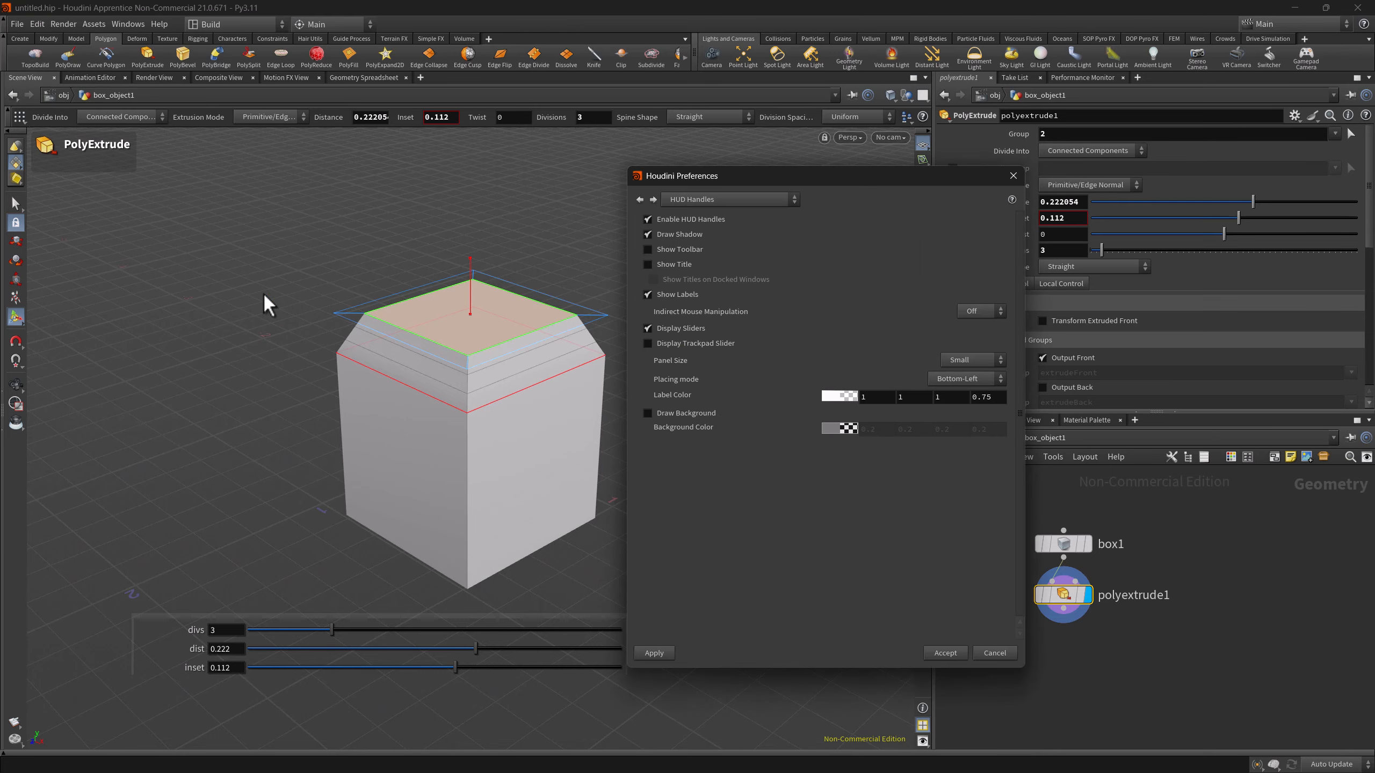
click(647, 412)
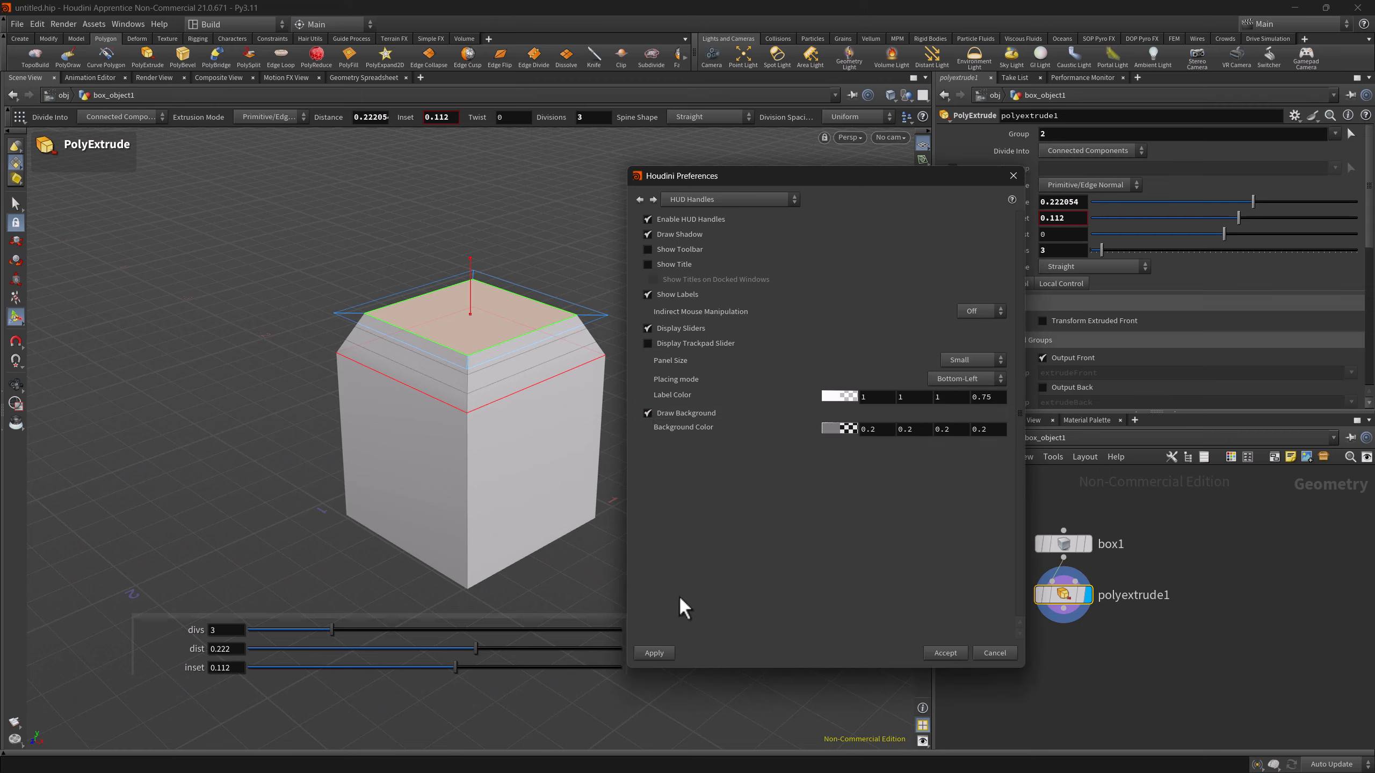
click(658, 653)
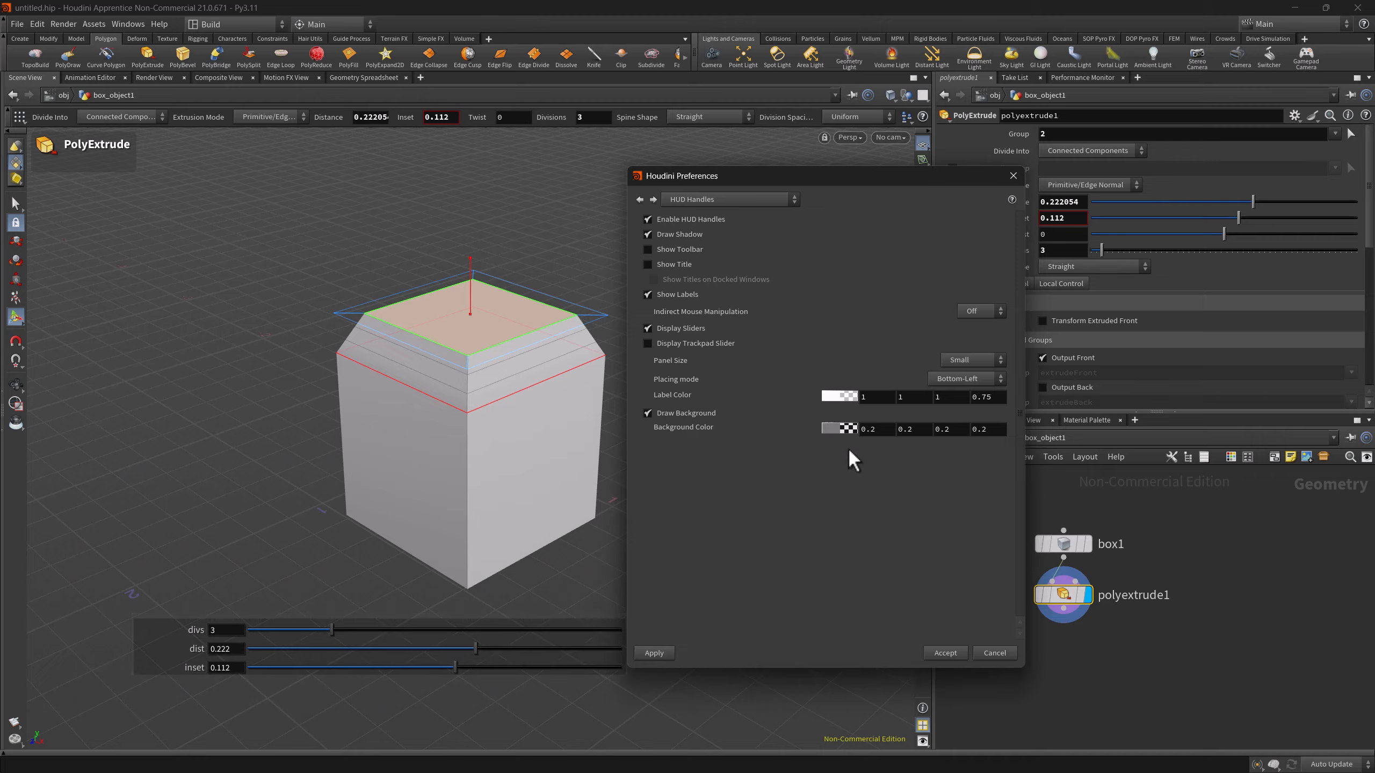
Set the alpha of the HUD Handles Background Color to 0.5 and apply the change.
click(833, 428)
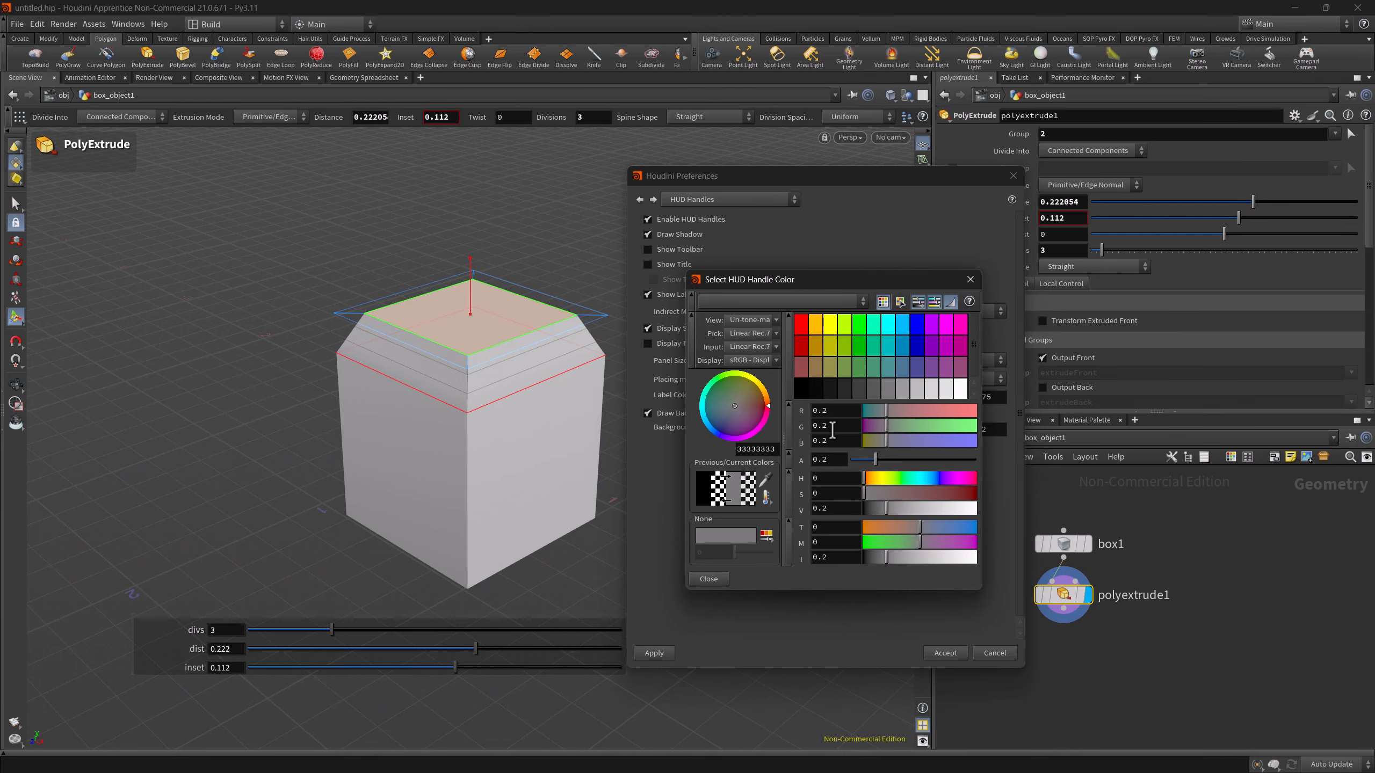
drag(875, 459, 904, 460)
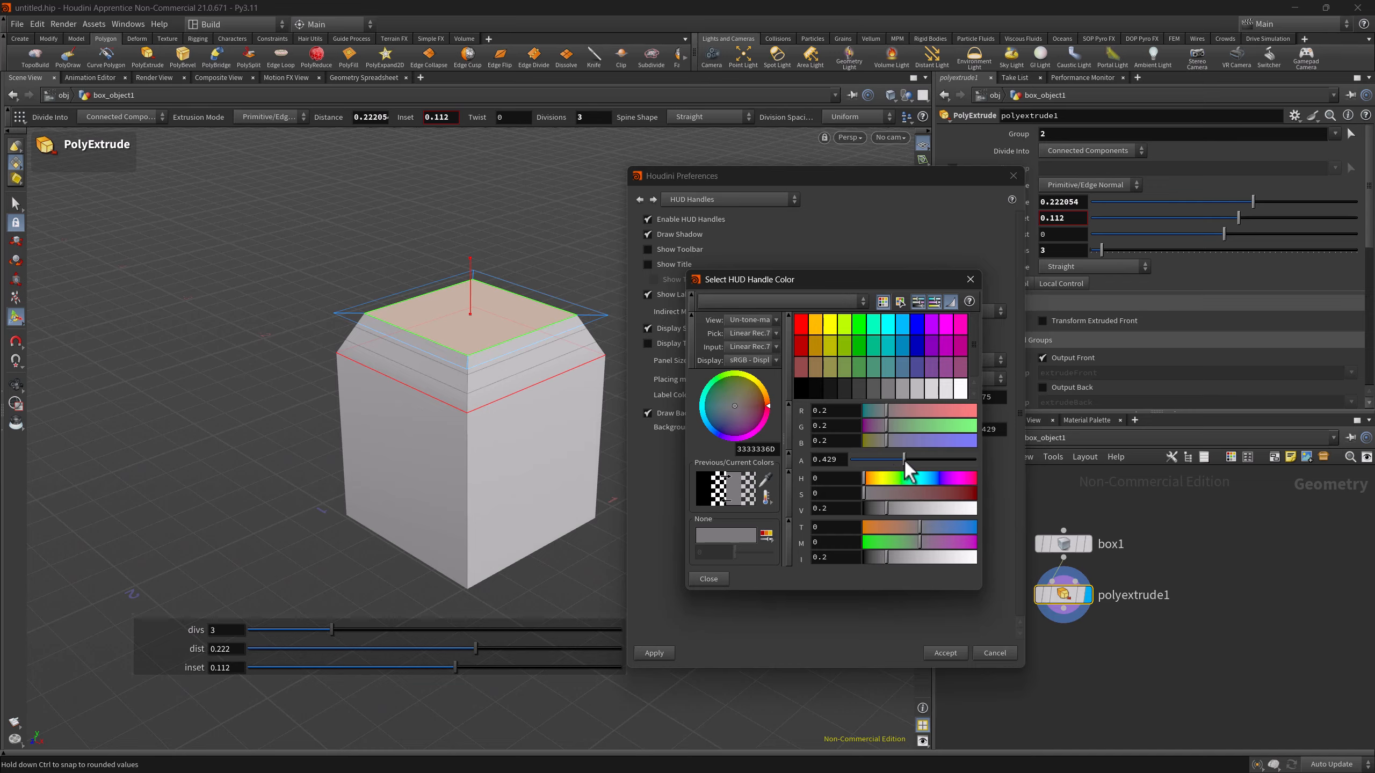
click(835, 460)
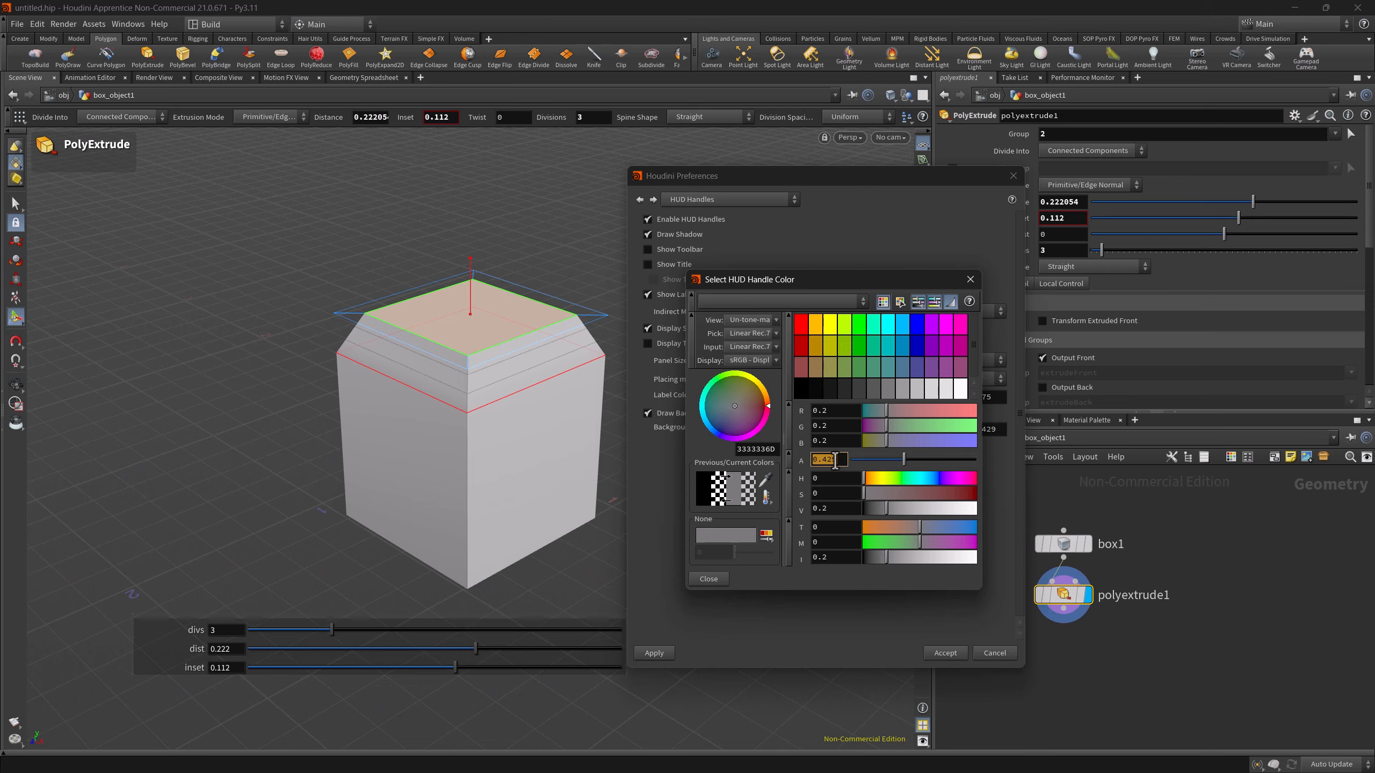
text(0.5)
click(709, 579)
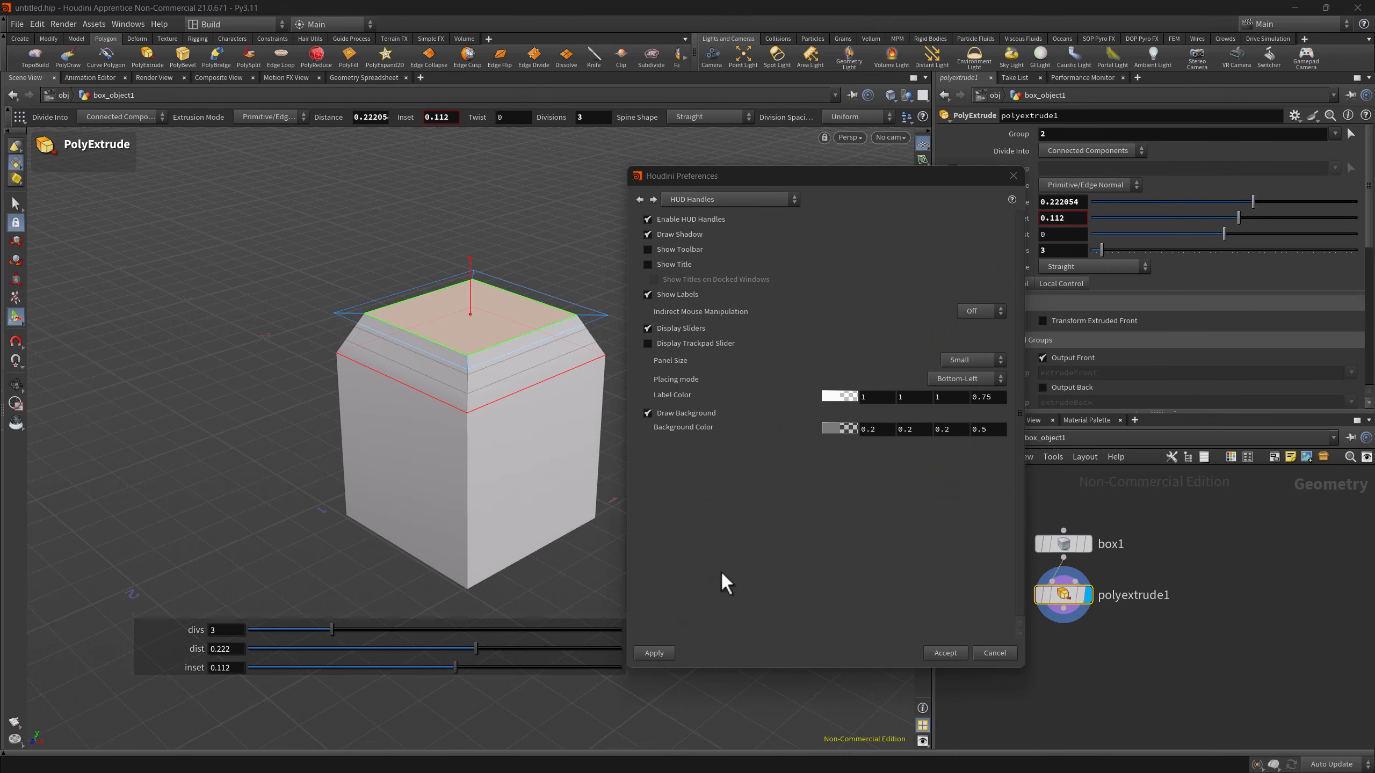
click(654, 652)
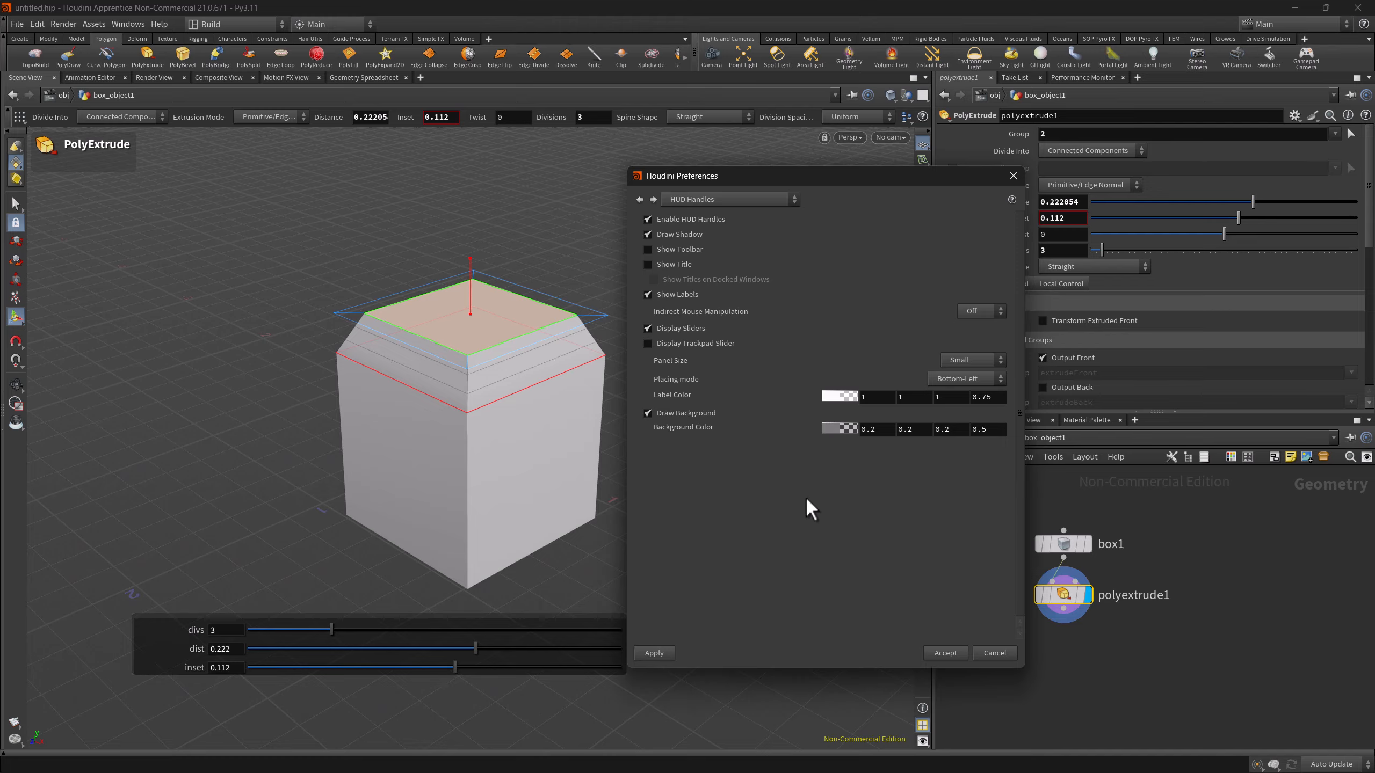
Try out Show Title on the HUD handles, turn it off again and enable Show Toolbar instead, accepting the preferences.
click(647, 265)
click(654, 652)
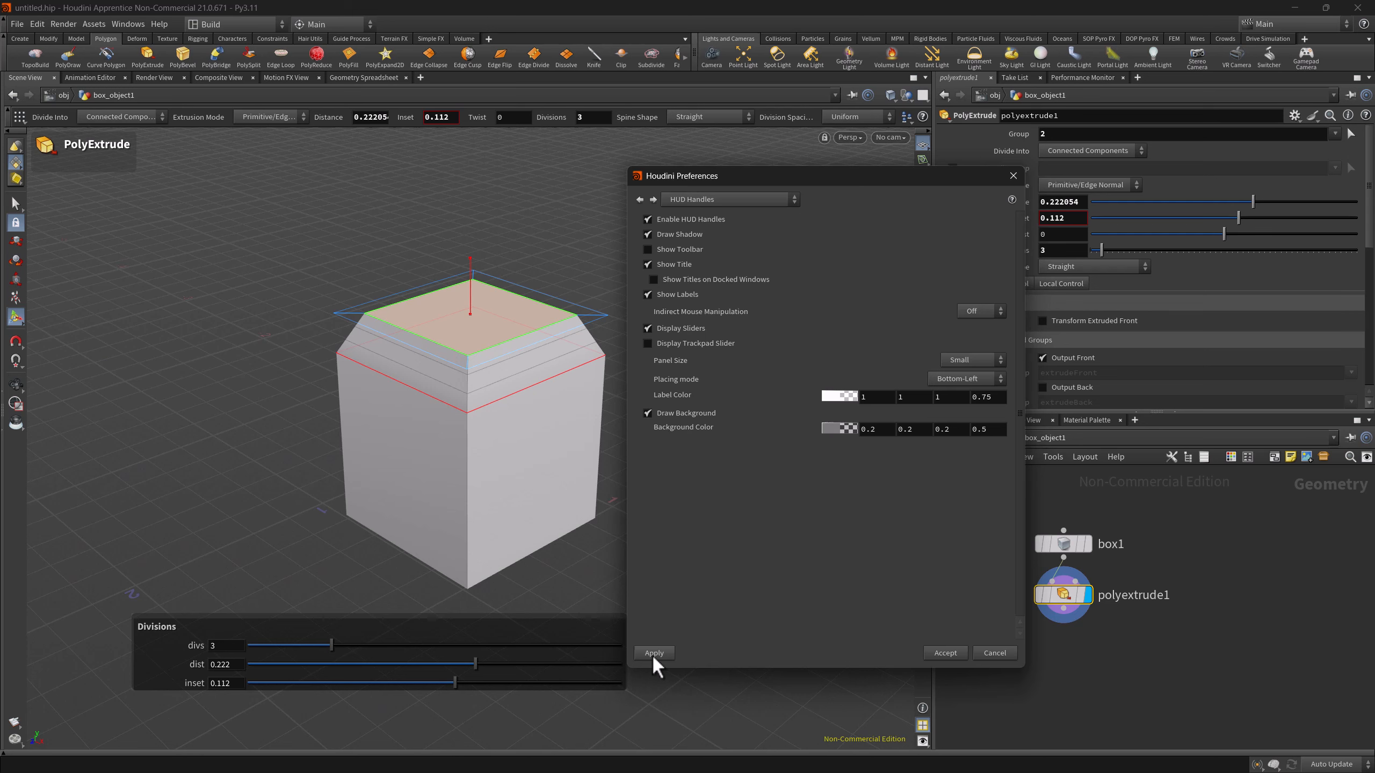
click(647, 264)
click(654, 652)
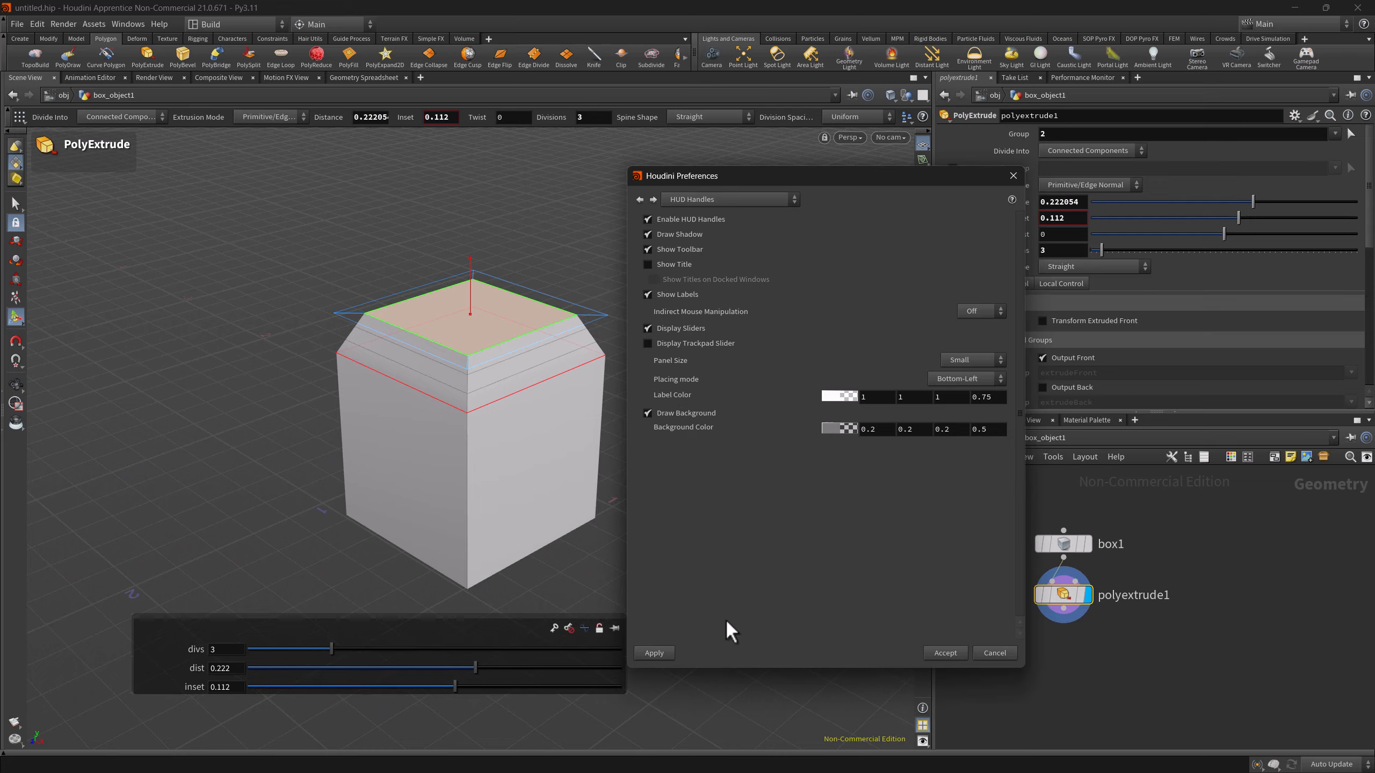
click(942, 653)
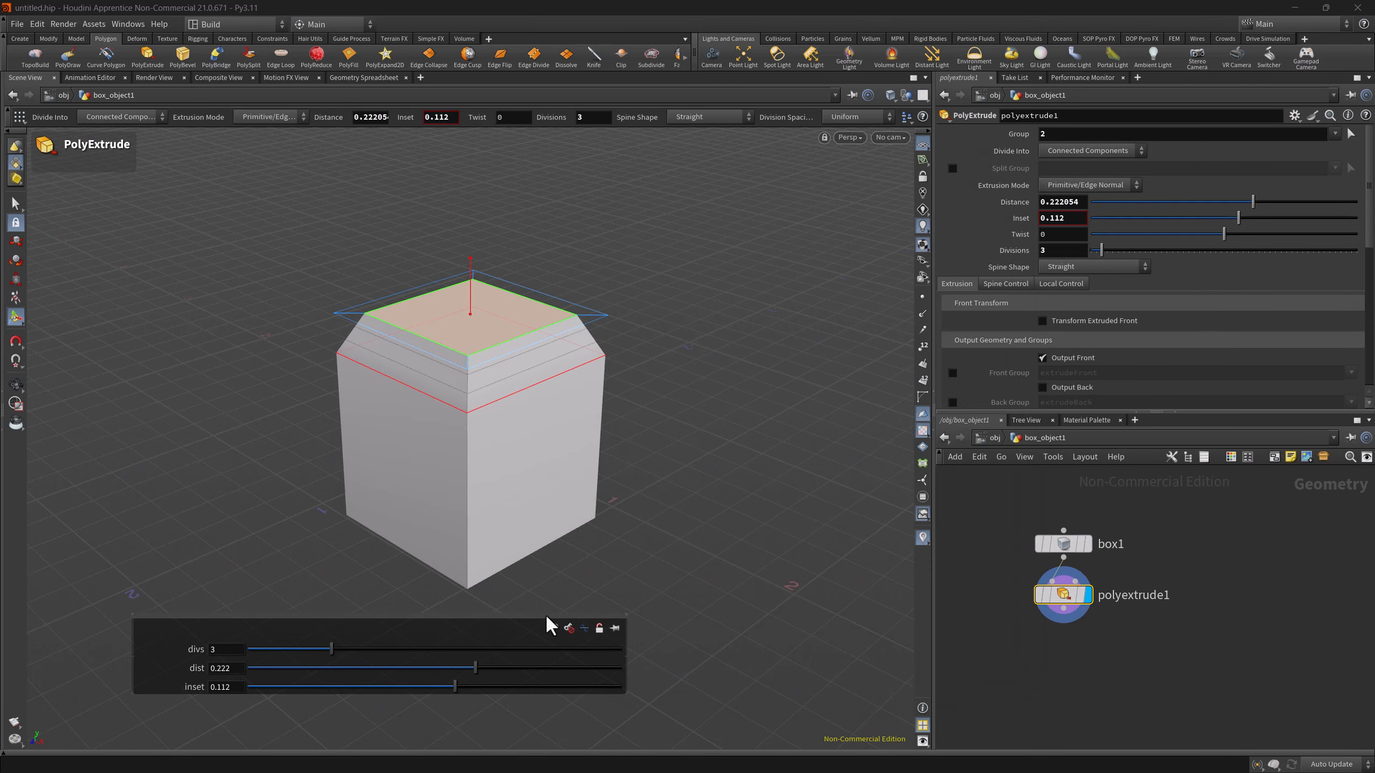
Move the HUD slider panel against the box's lower corner and toggle its toolbar's pin and lock on and off.
drag(546, 617, 639, 577)
click(707, 590)
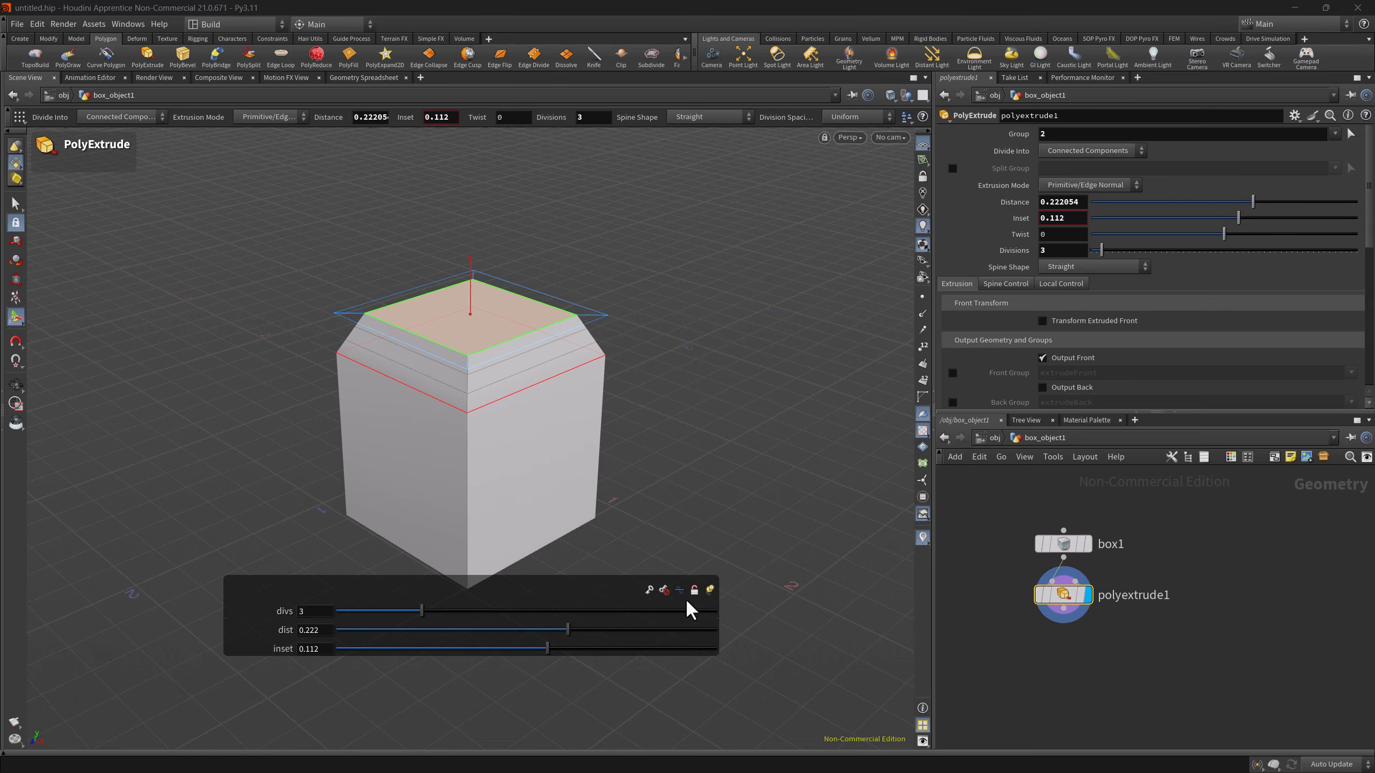
click(705, 590)
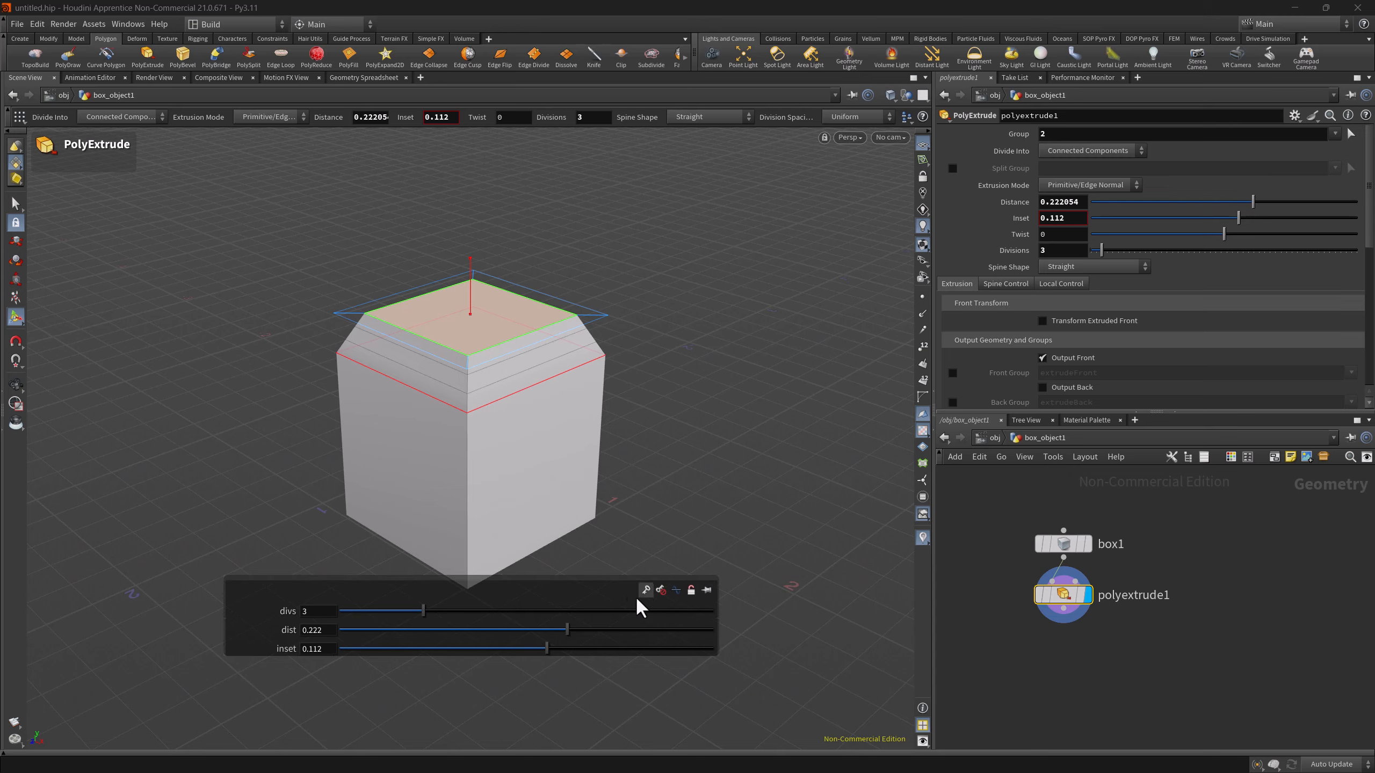
click(691, 591)
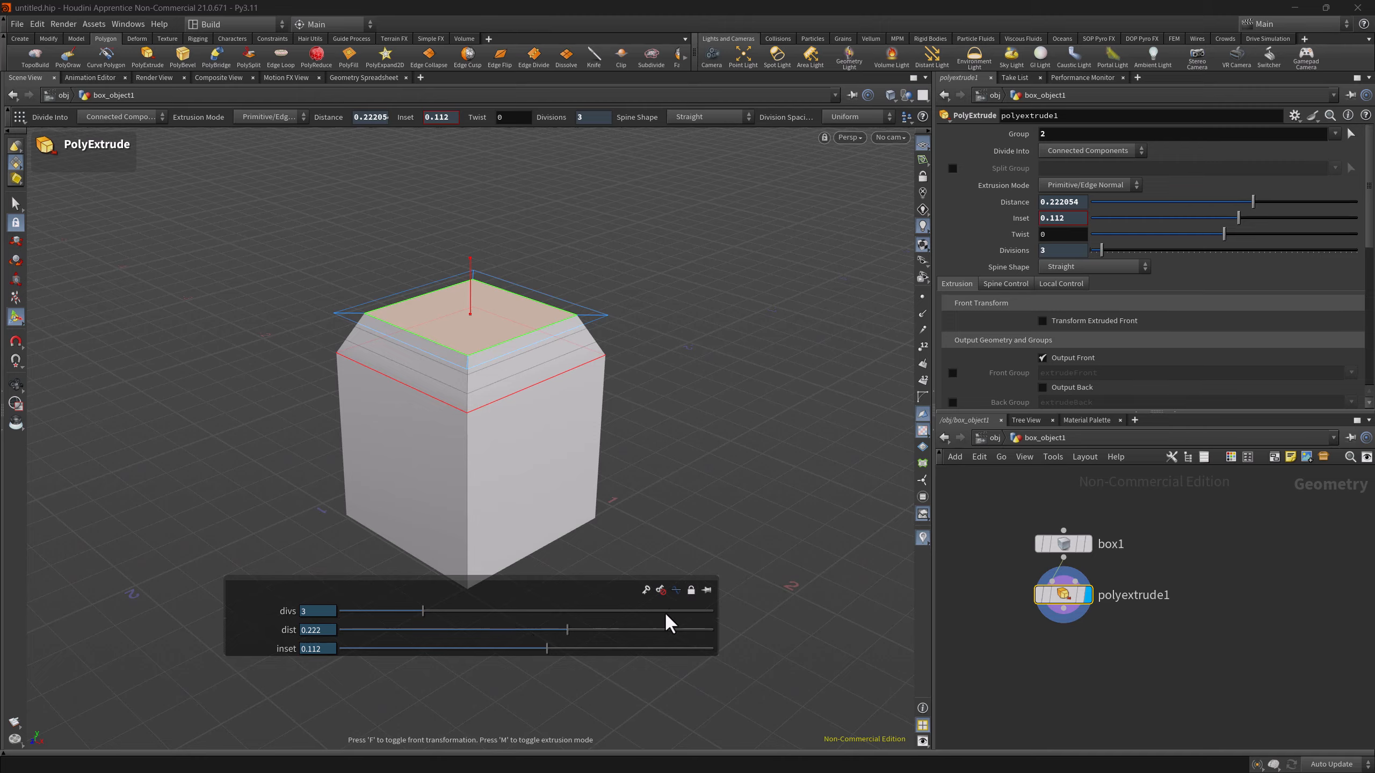
click(689, 594)
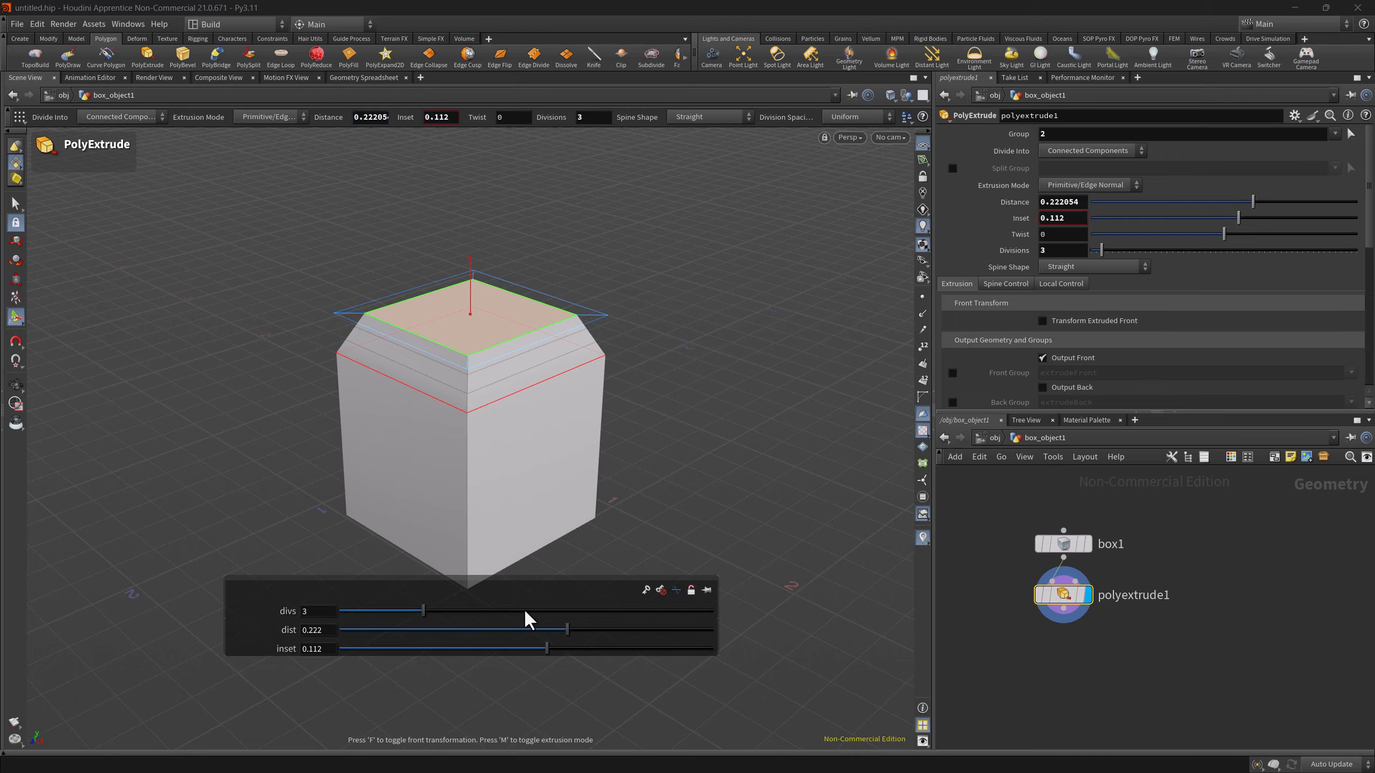